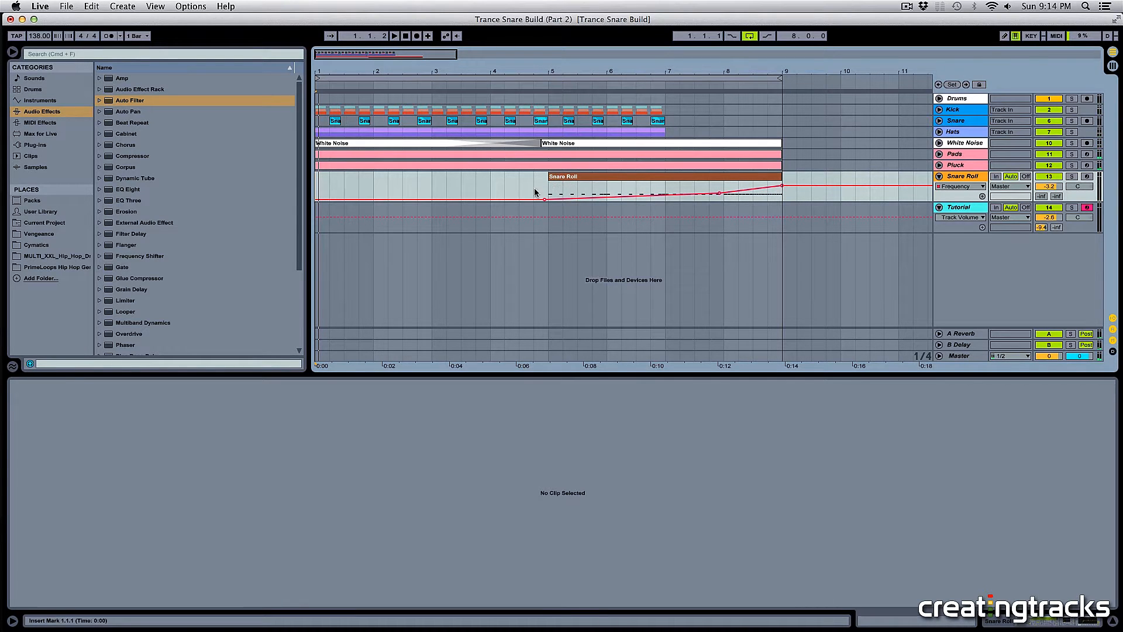
Copy the Snare Roll clip onto the Tutorial track in the same position, from bar 5 to bar 9
mouse_move(782, 219)
mouse_down()
mouse_move(553, 220)
mouse_move(787, 220)
mouse_up()
click(787, 217)
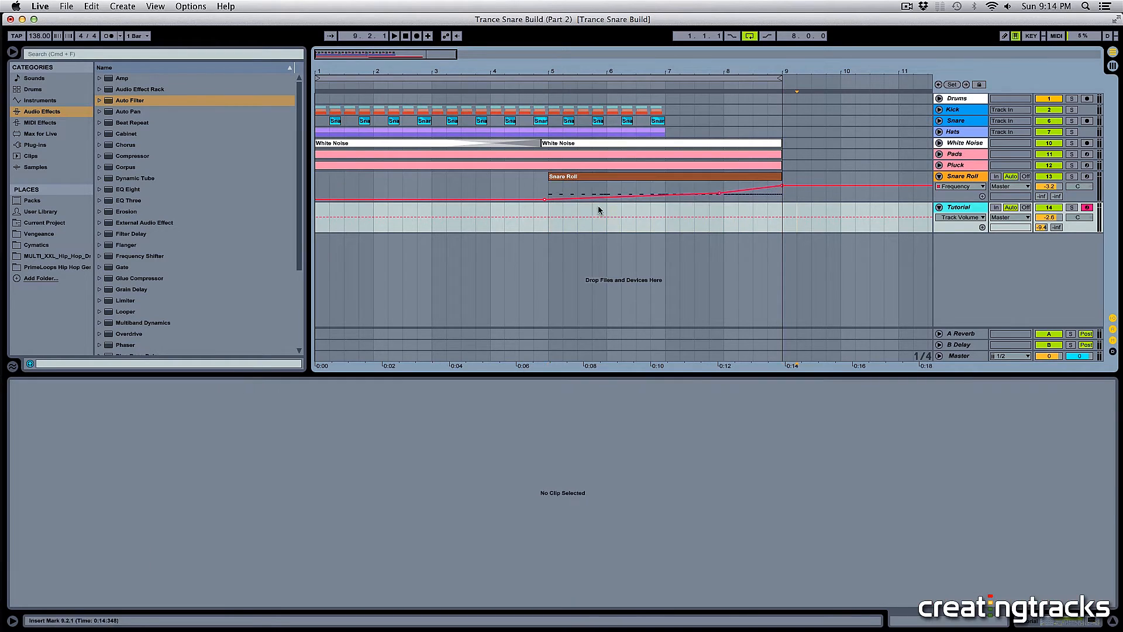
drag(542, 215, 746, 212)
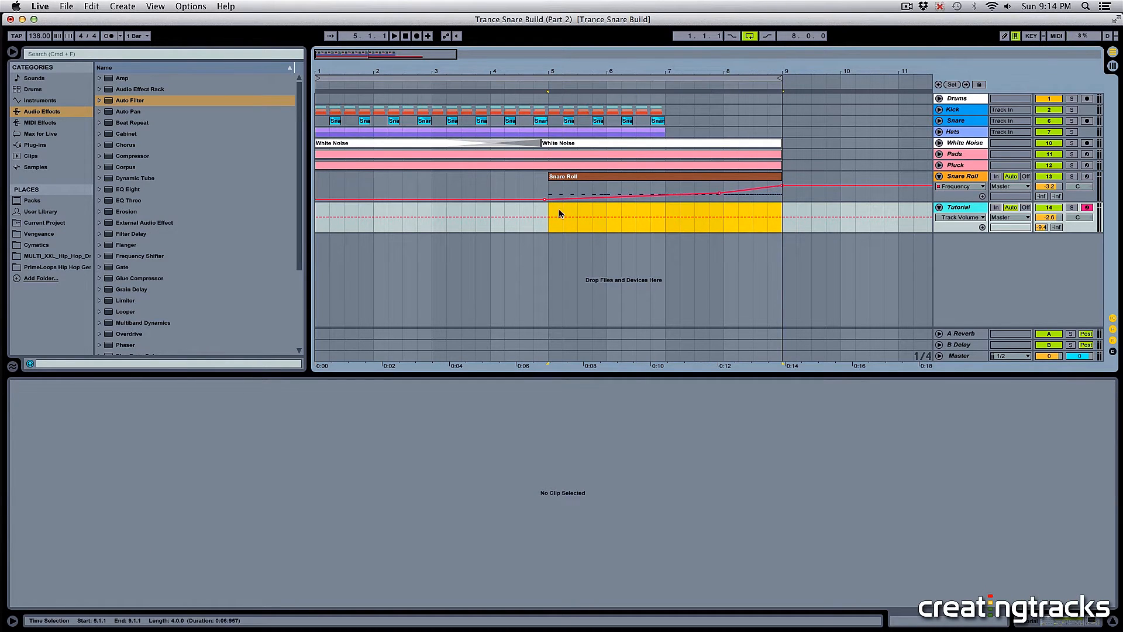
click(571, 180)
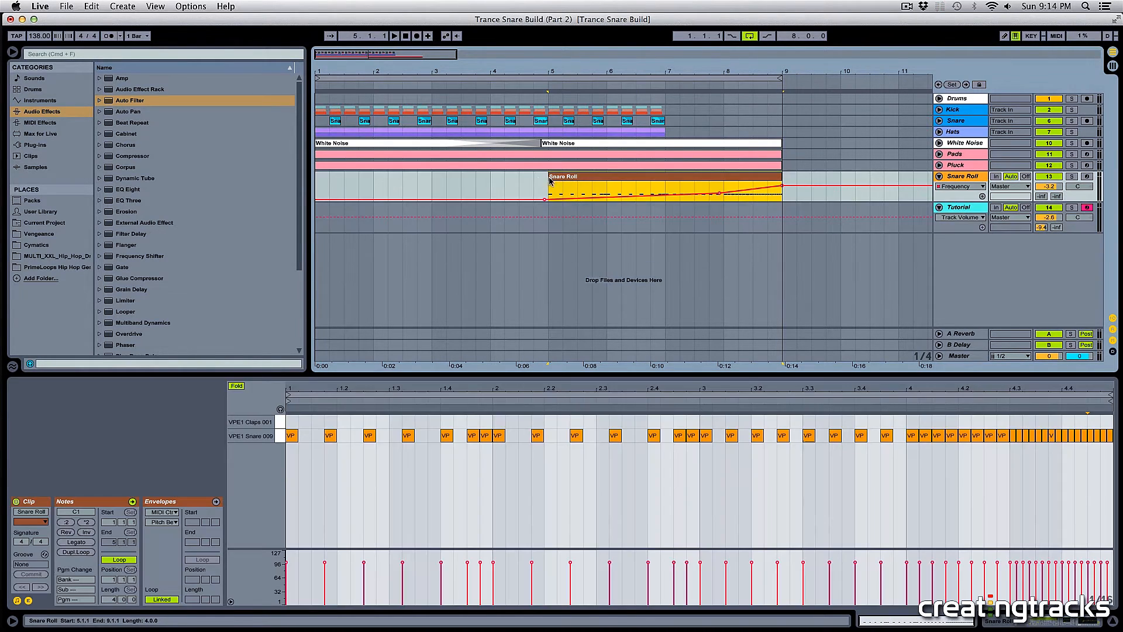
drag(581, 178, 580, 209)
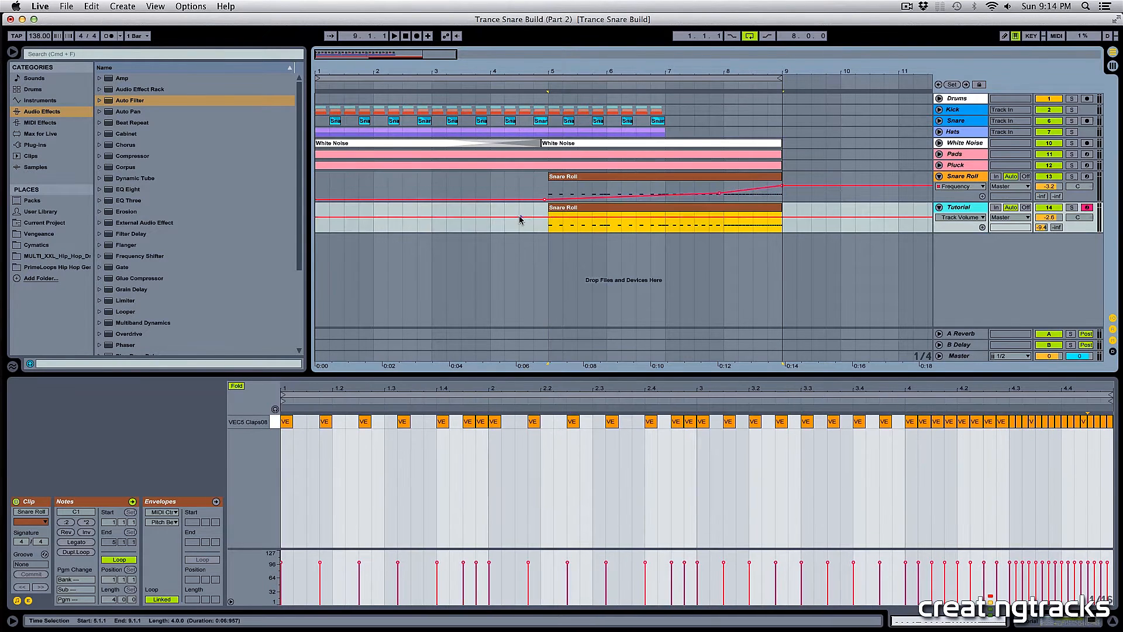
Show the Tutorial track's devices and delete its Auto Filter
click(720, 215)
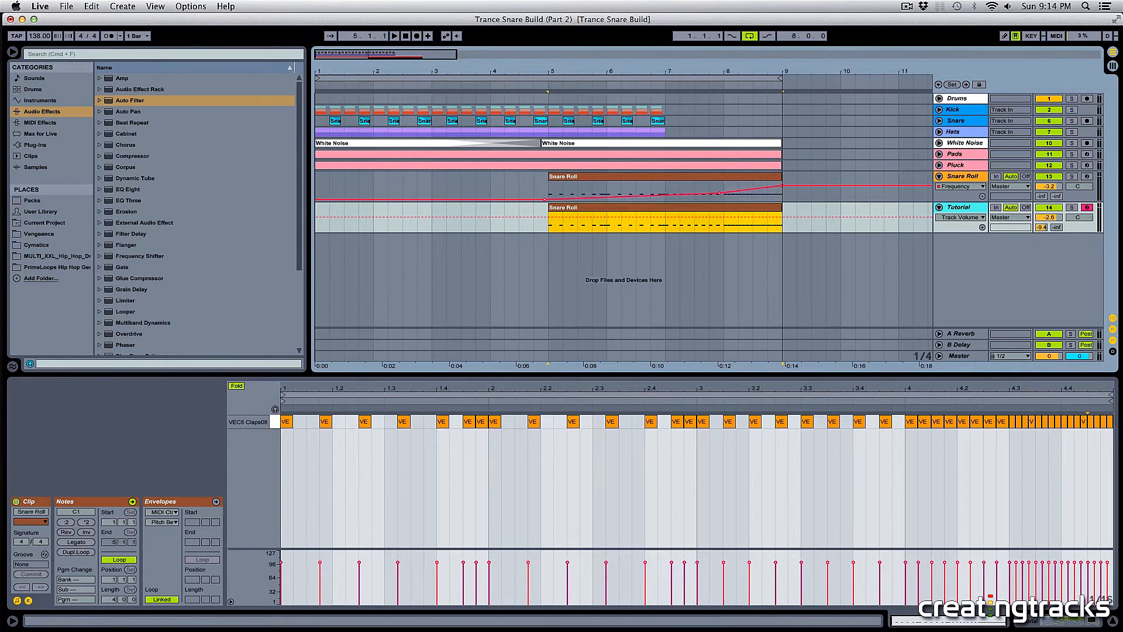
click(1041, 619)
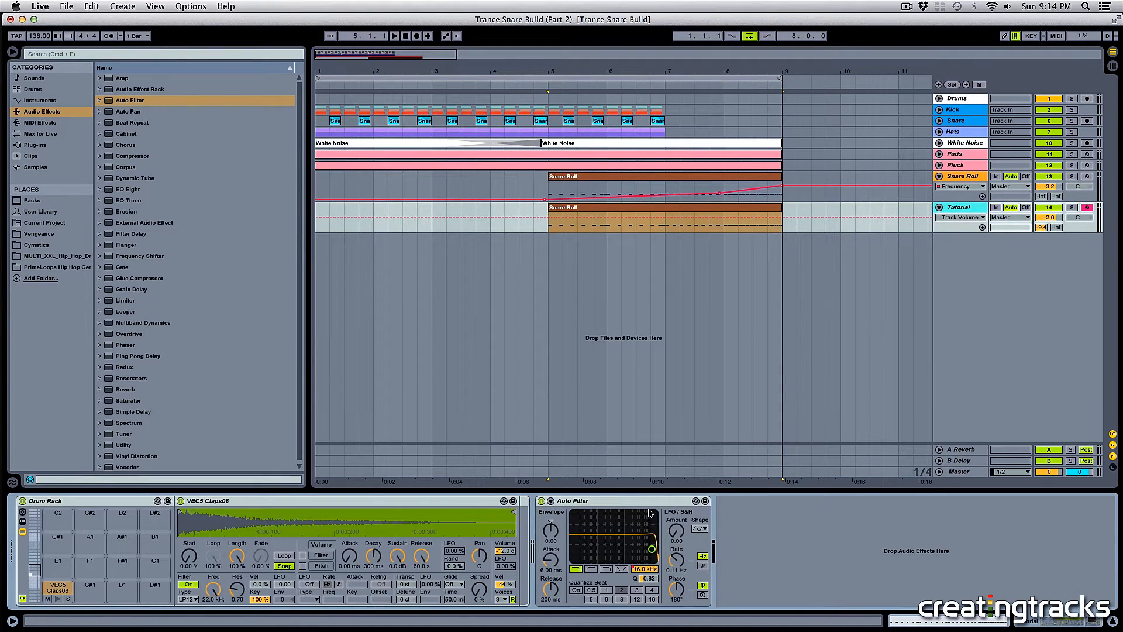
key(Delete)
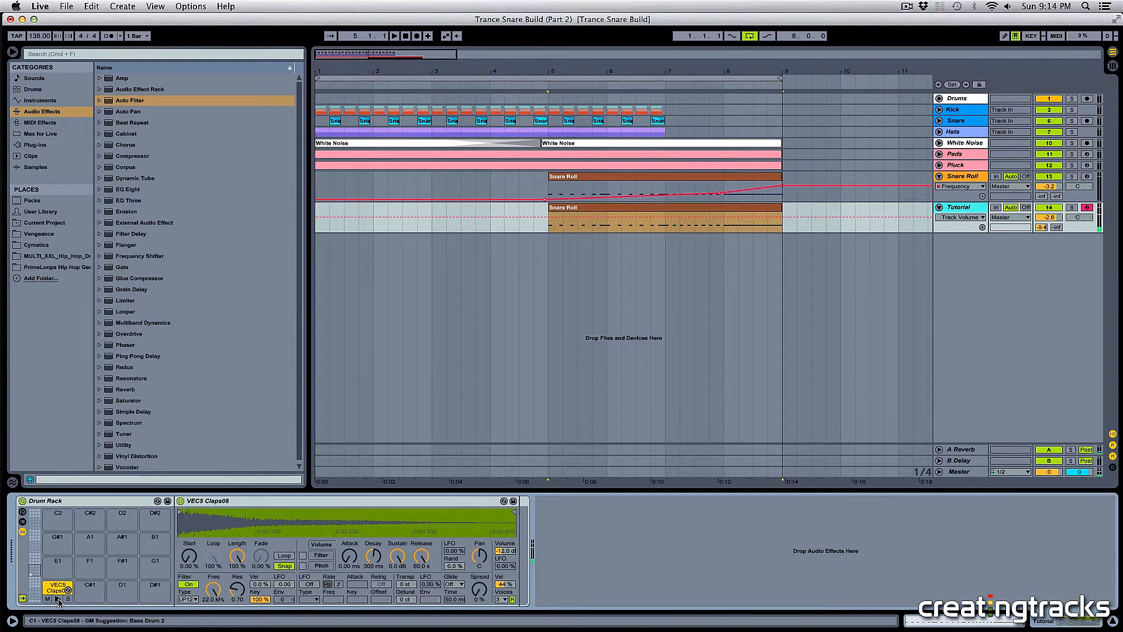
click(546, 229)
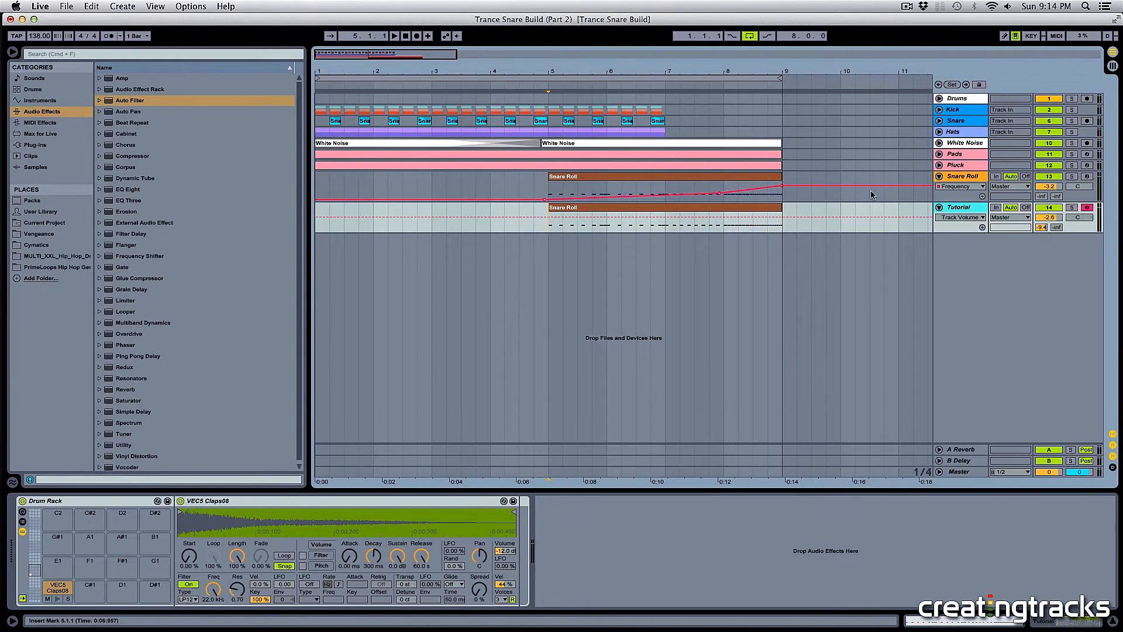
Recolor the copied clip on the Tutorial track light blue and rename it Clap Roll
right_click(672, 209)
click(744, 375)
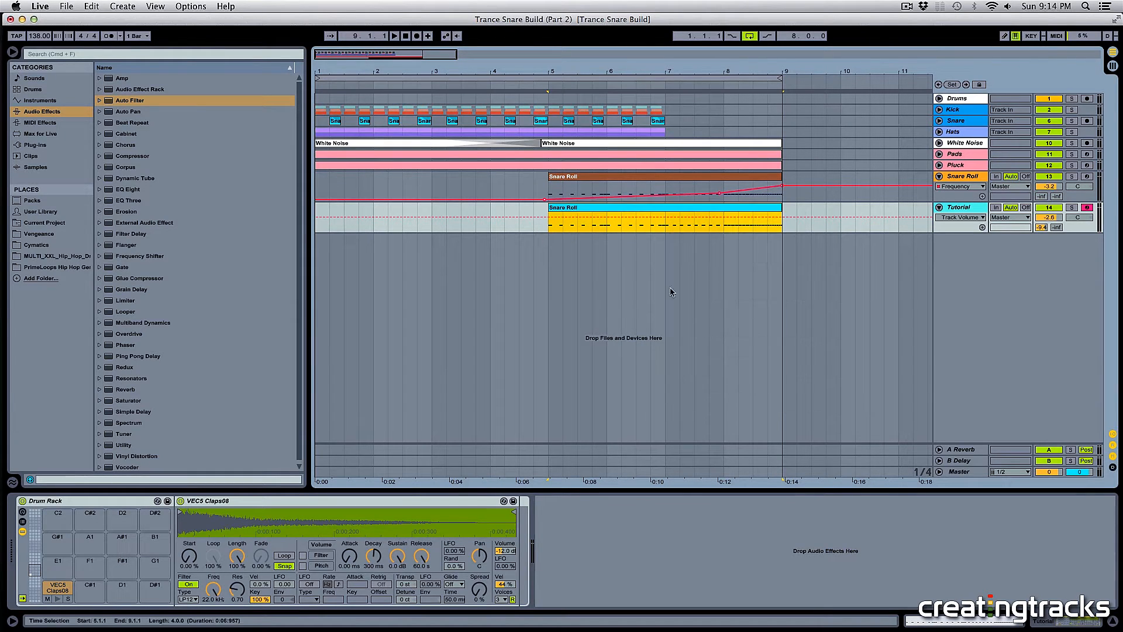
right_click(578, 212)
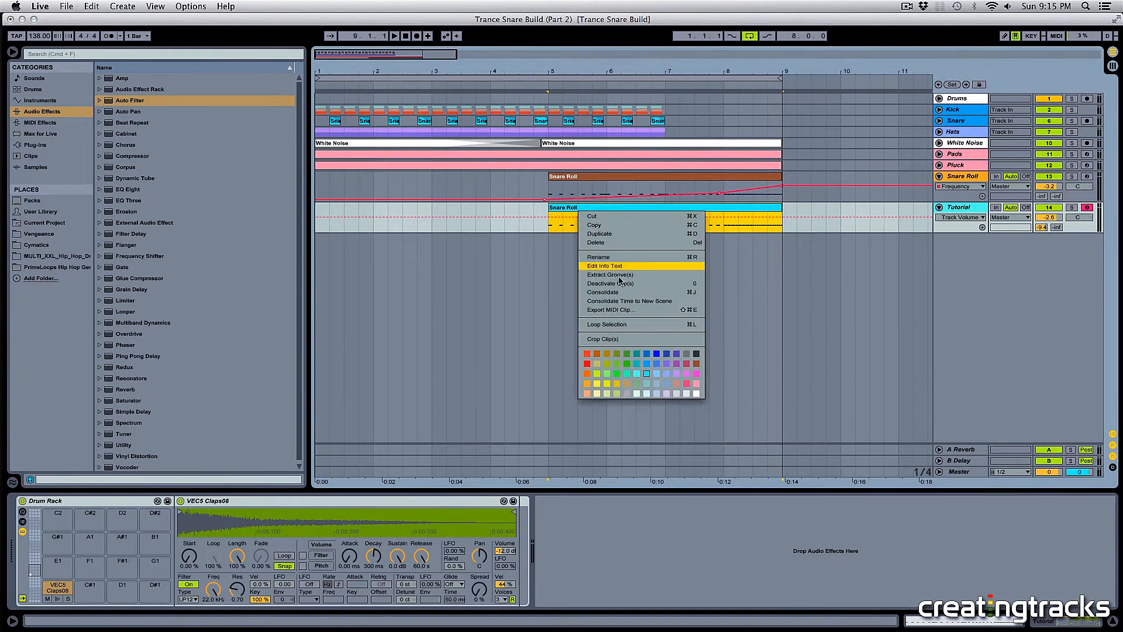
click(608, 257)
text(Clap Ro)
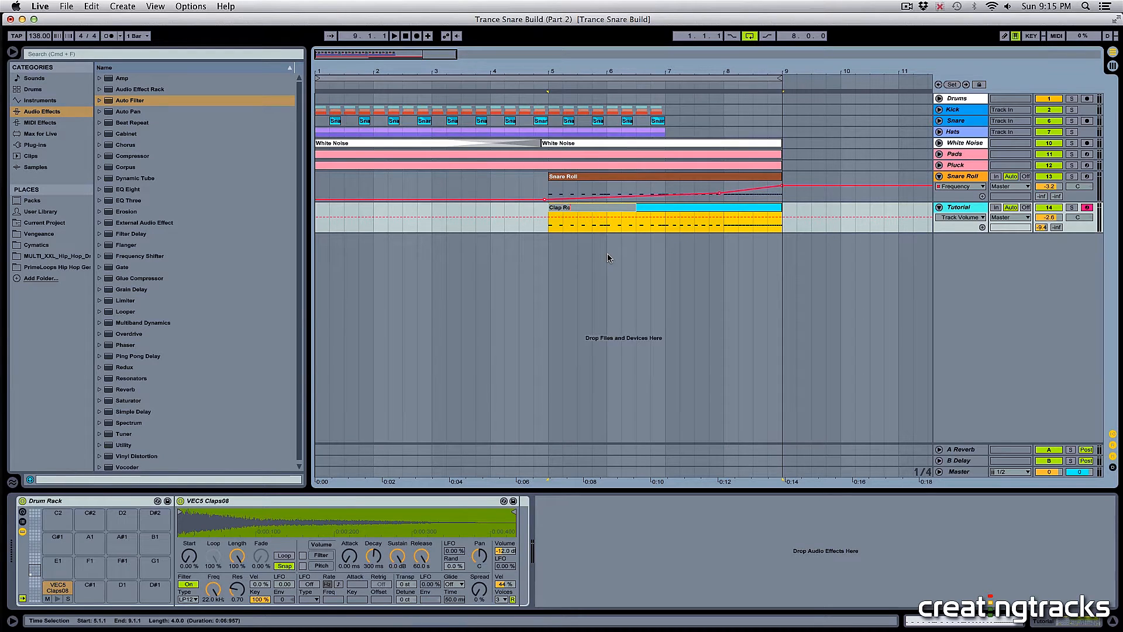
text(ll)
key(Return)
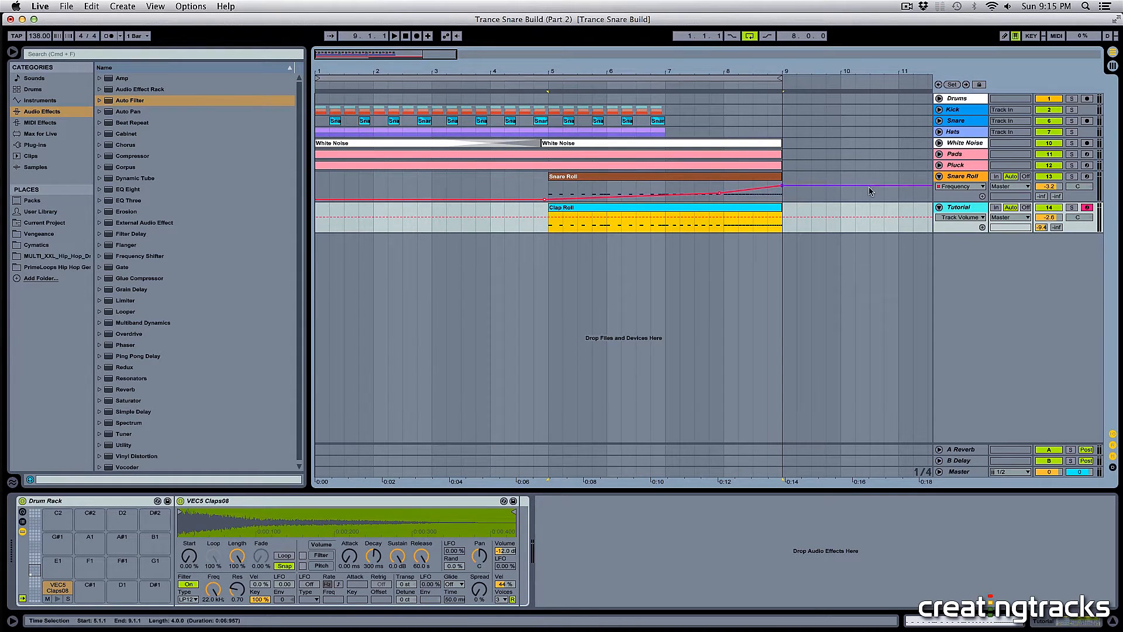
Solo the Snare Roll track and play it from bar 5 to hear it alone
click(548, 201)
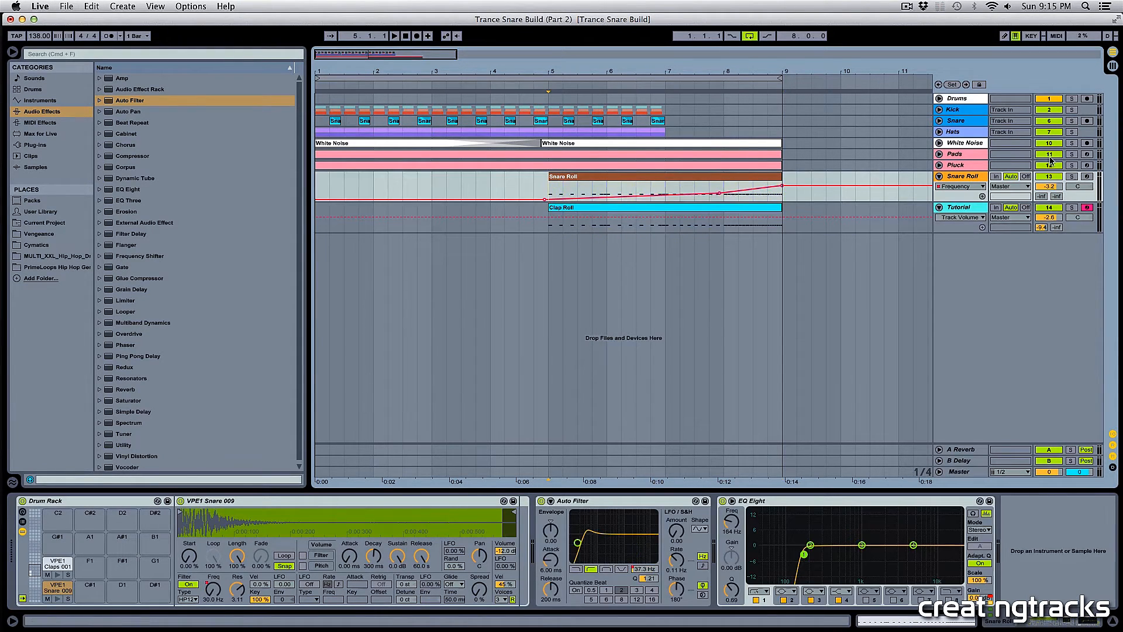
click(1072, 176)
key(space)
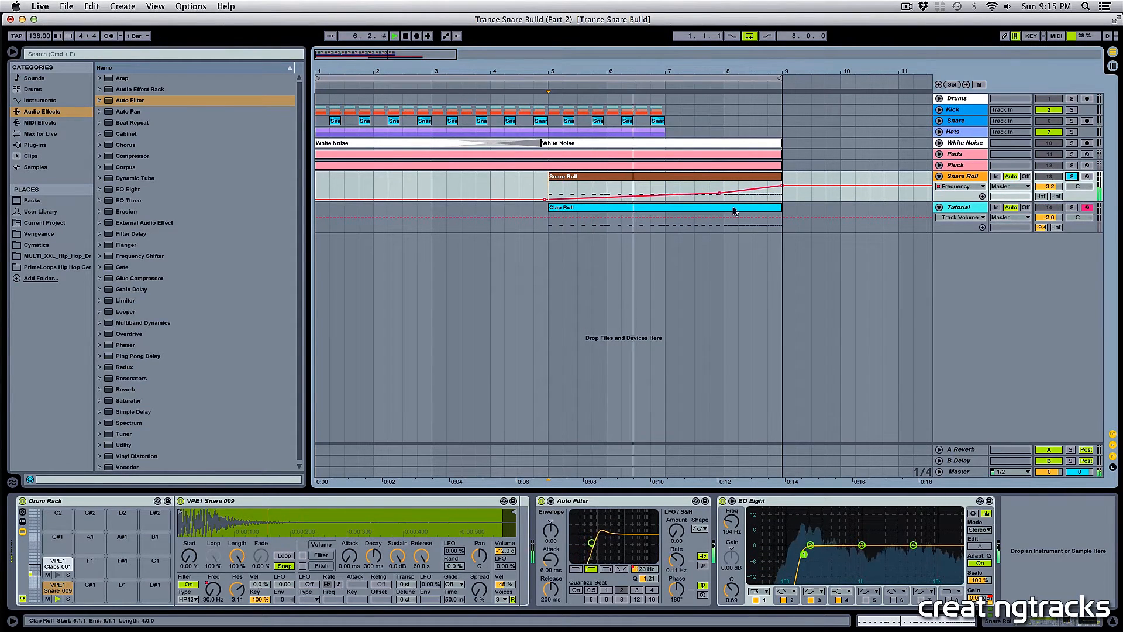
key(space)
Solo the Tutorial track instead and play the Clap Roll clip from bar 5 on its own
double_click(664, 187)
click(664, 212)
click(1070, 207)
key(space)
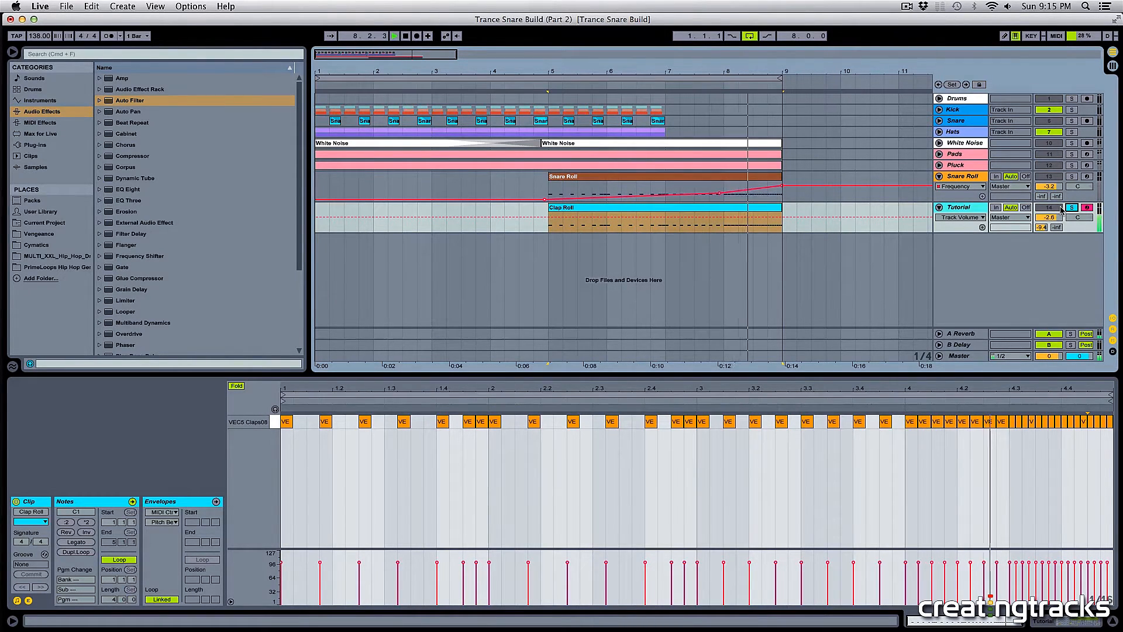
key(space)
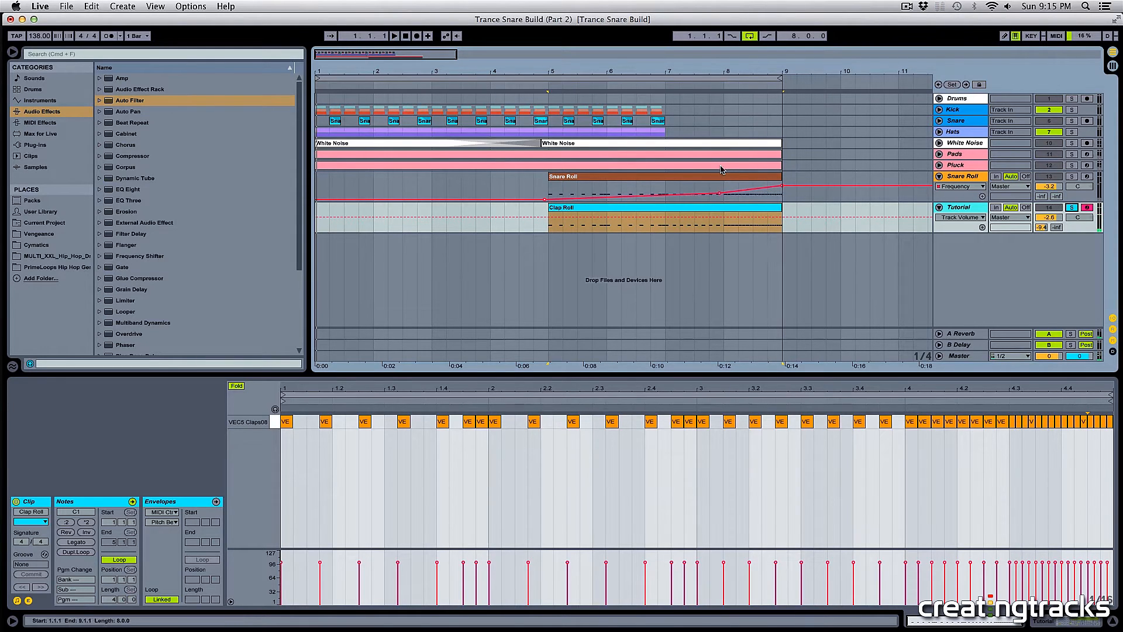
Solo the Snare Roll and Tutorial tracks together and play both clips from bar 5
click(576, 186)
click(577, 176)
shift+click(979, 211)
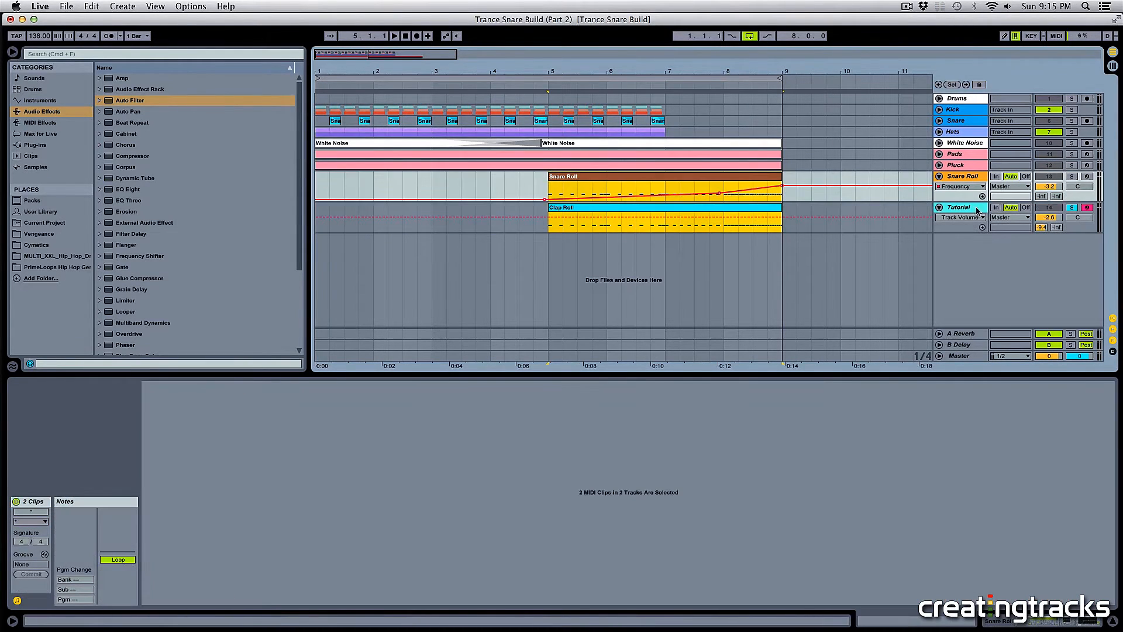
click(1073, 177)
key(space)
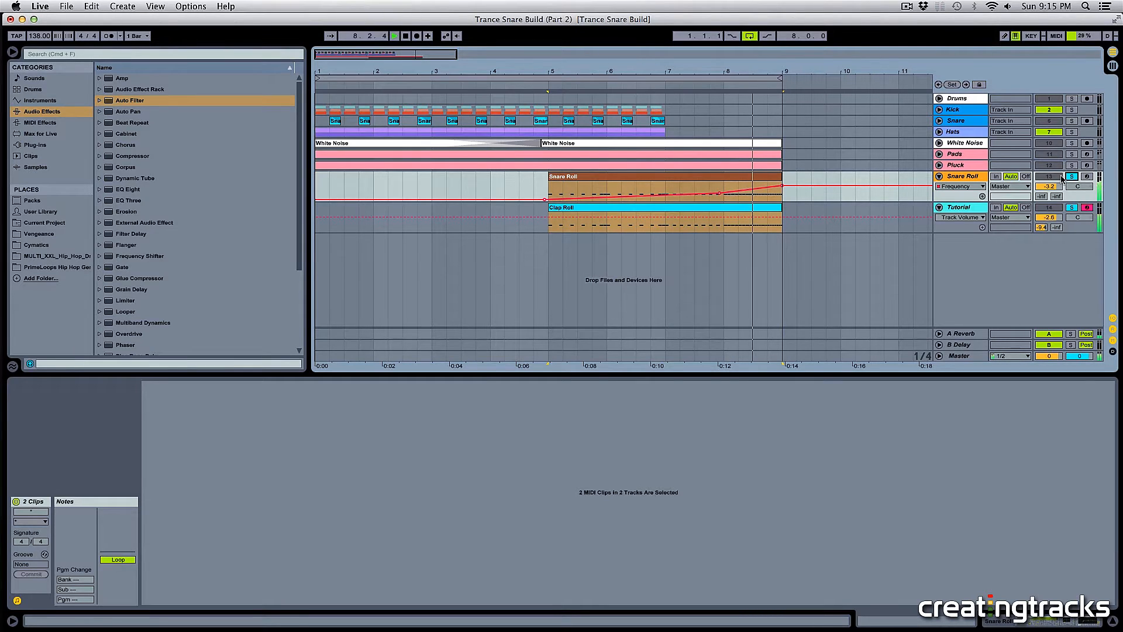
key(space)
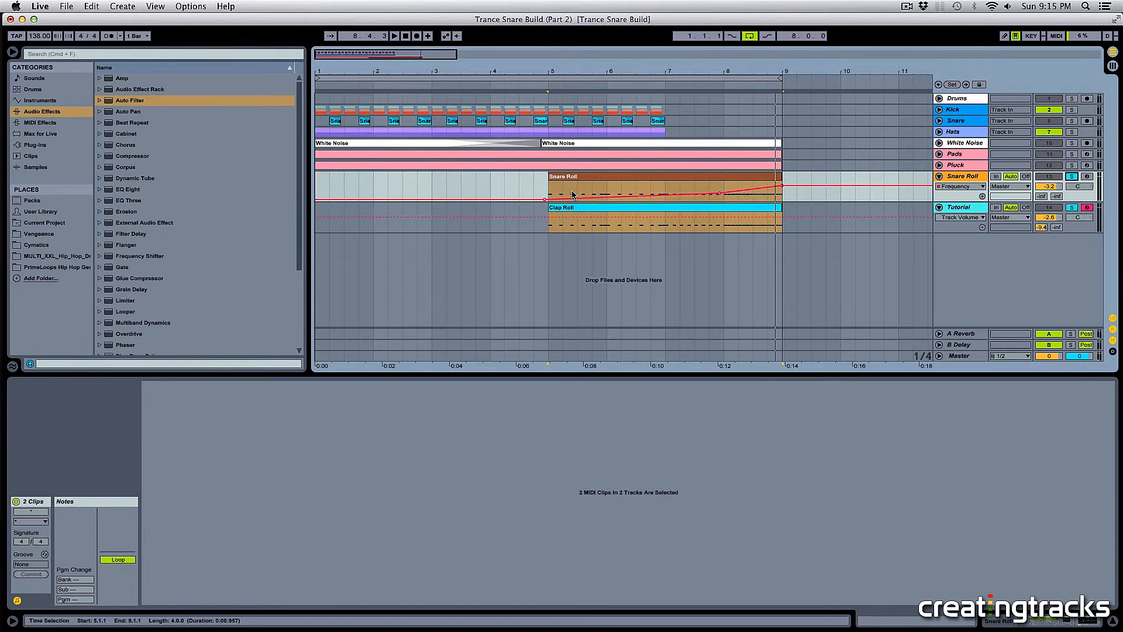
Lower the Tutorial track's volume to -10.4 dB and duplicate the track
click(549, 205)
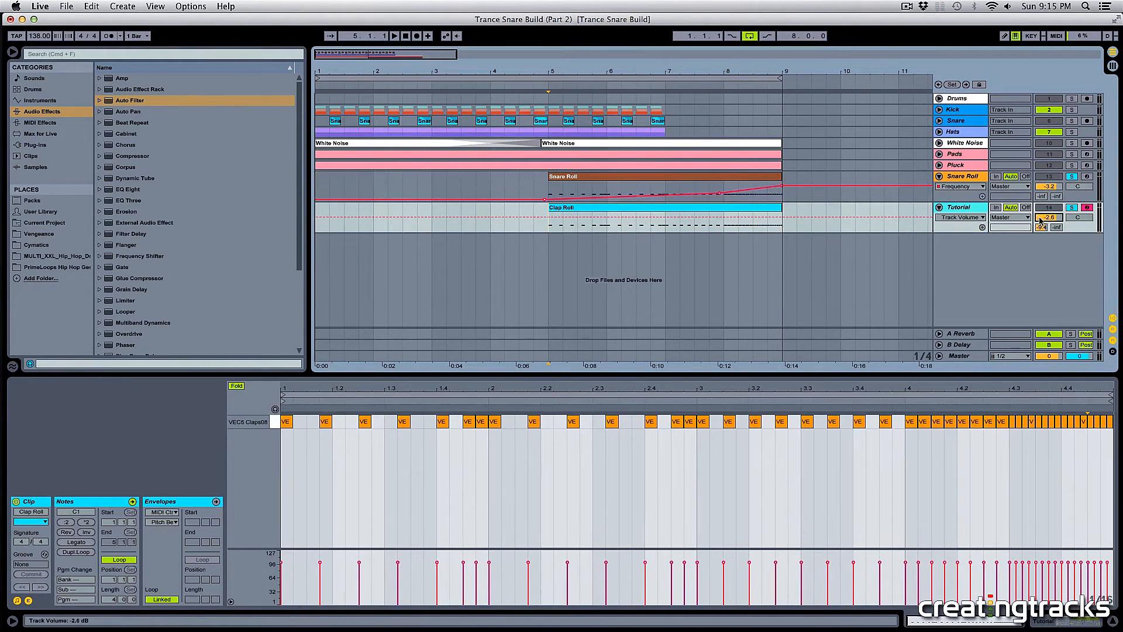
drag(1041, 219, 1041, 240)
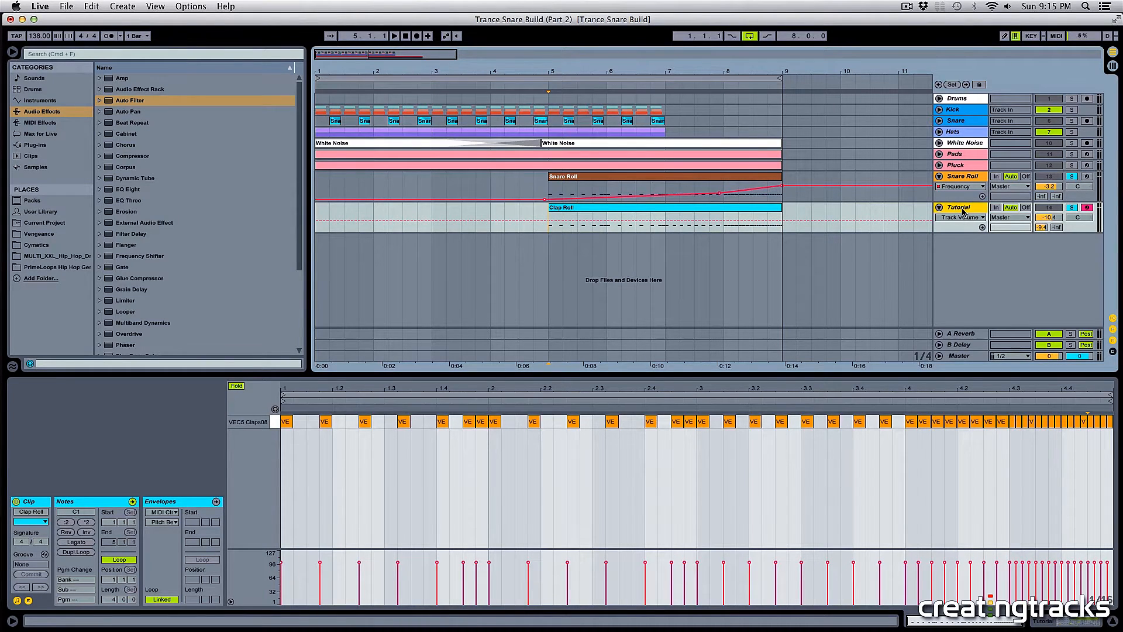
key(super+d)
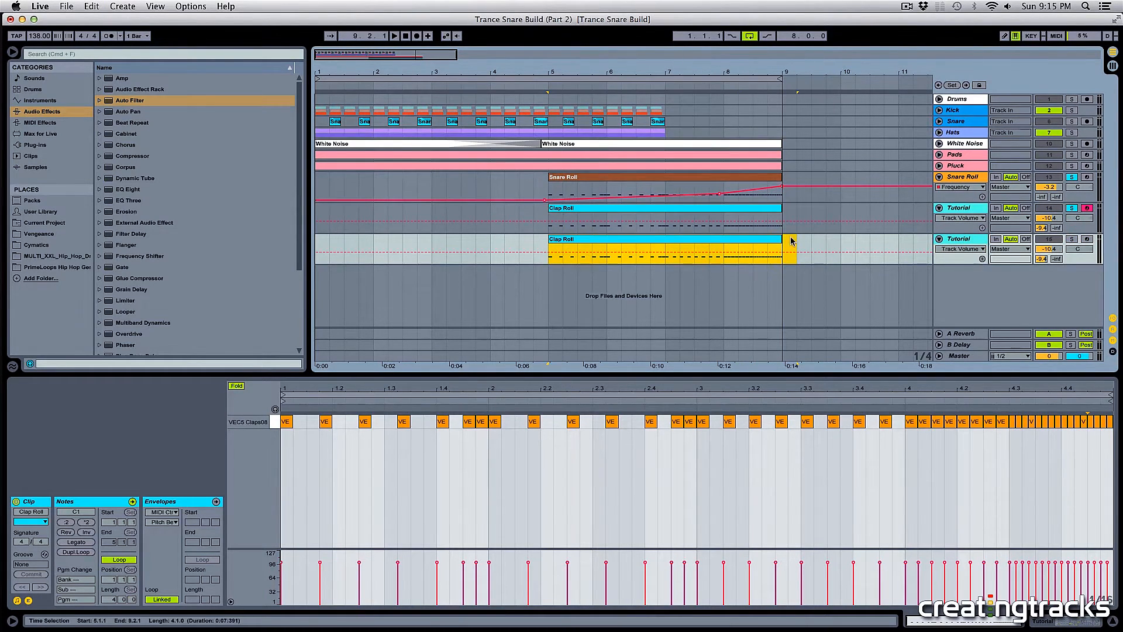
Move the duplicate's Clap Roll clip onto the original Tutorial track and set that track's volume to -4.0 dB
click(464, 394)
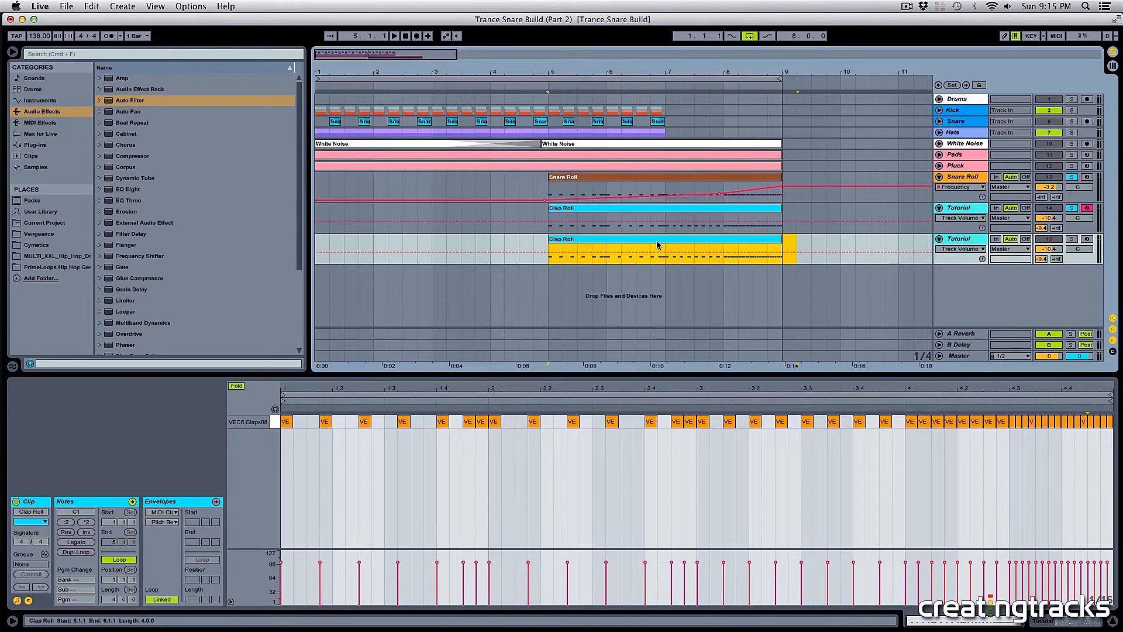
drag(660, 243, 660, 219)
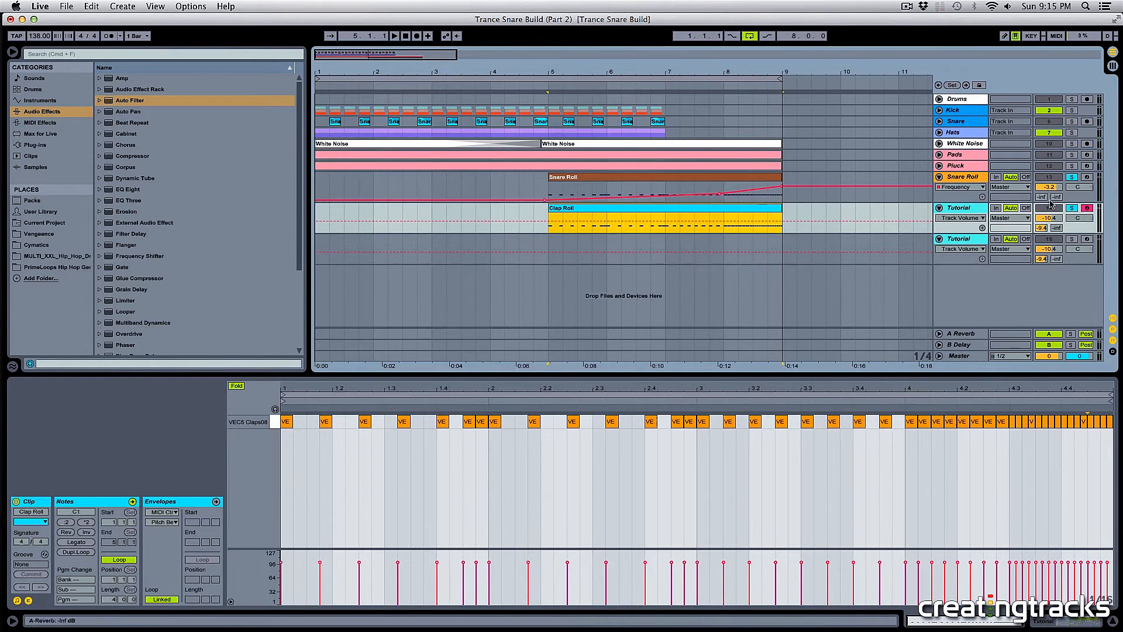
click(1049, 218)
click(735, 225)
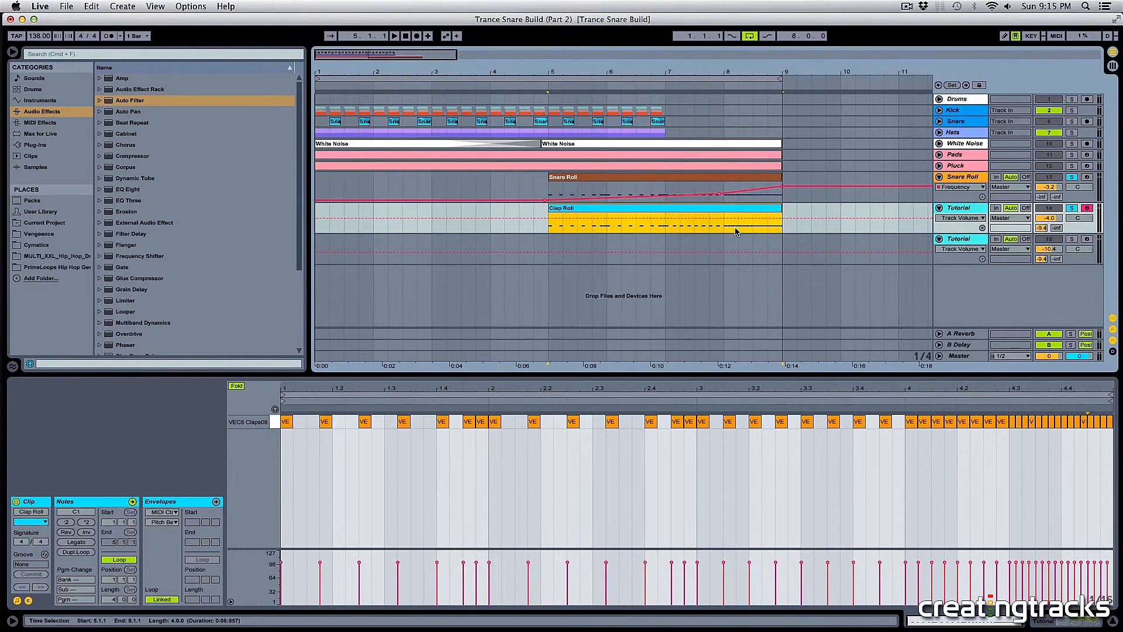
Highlight the notes in the first two bars of the Clap Roll clip
click(363, 411)
drag(305, 452, 1111, 404)
click(690, 449)
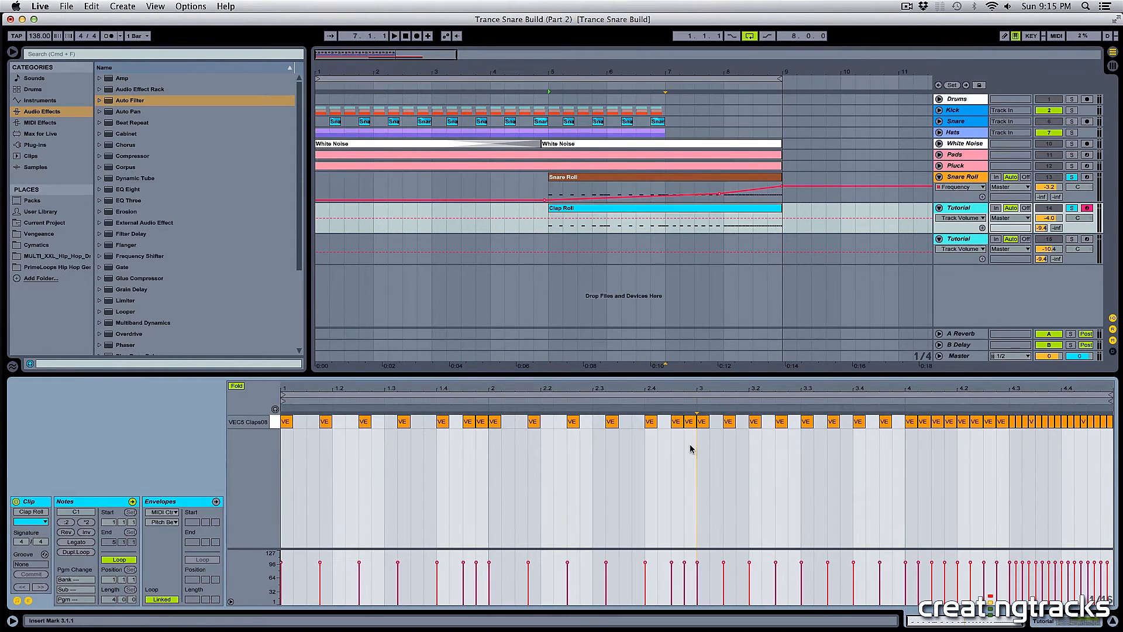
drag(692, 437, 257, 416)
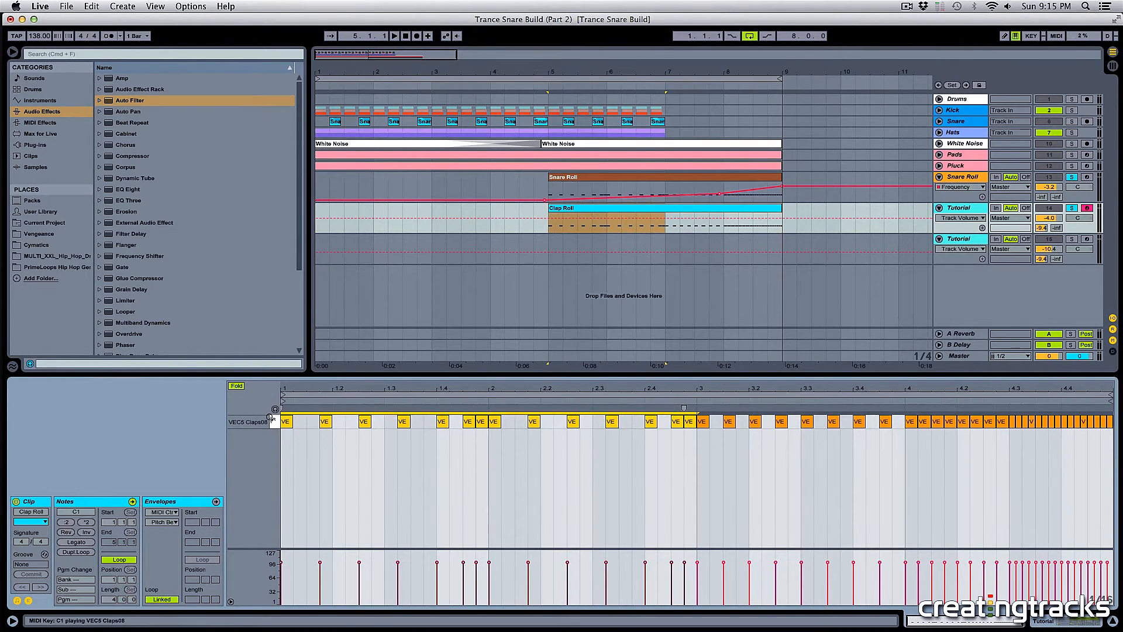
click(449, 435)
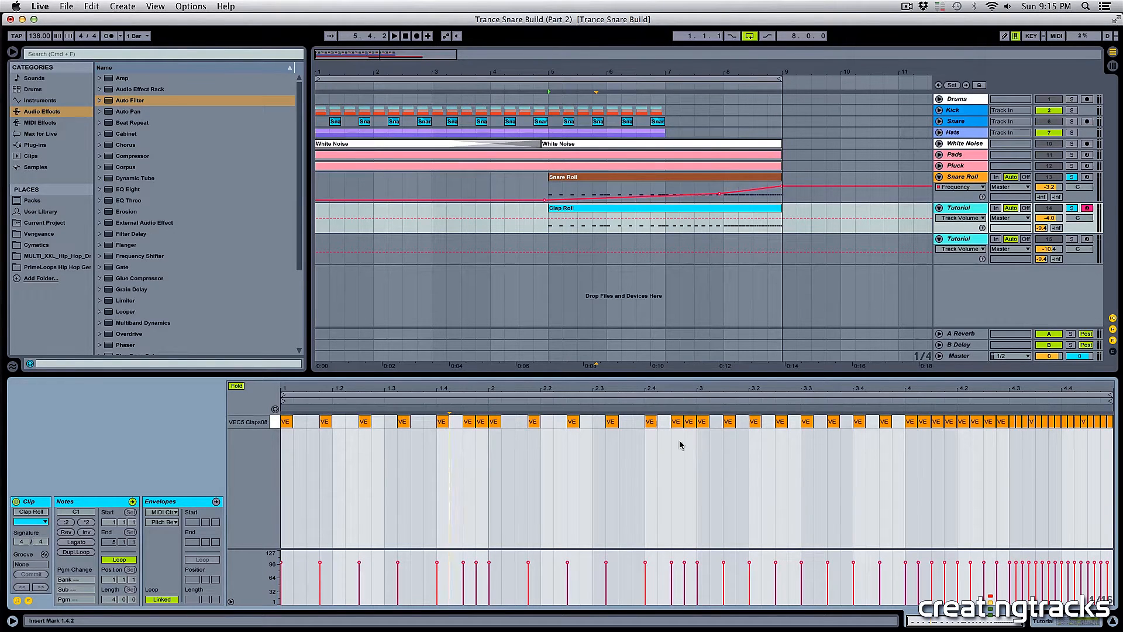
drag(689, 434, 290, 421)
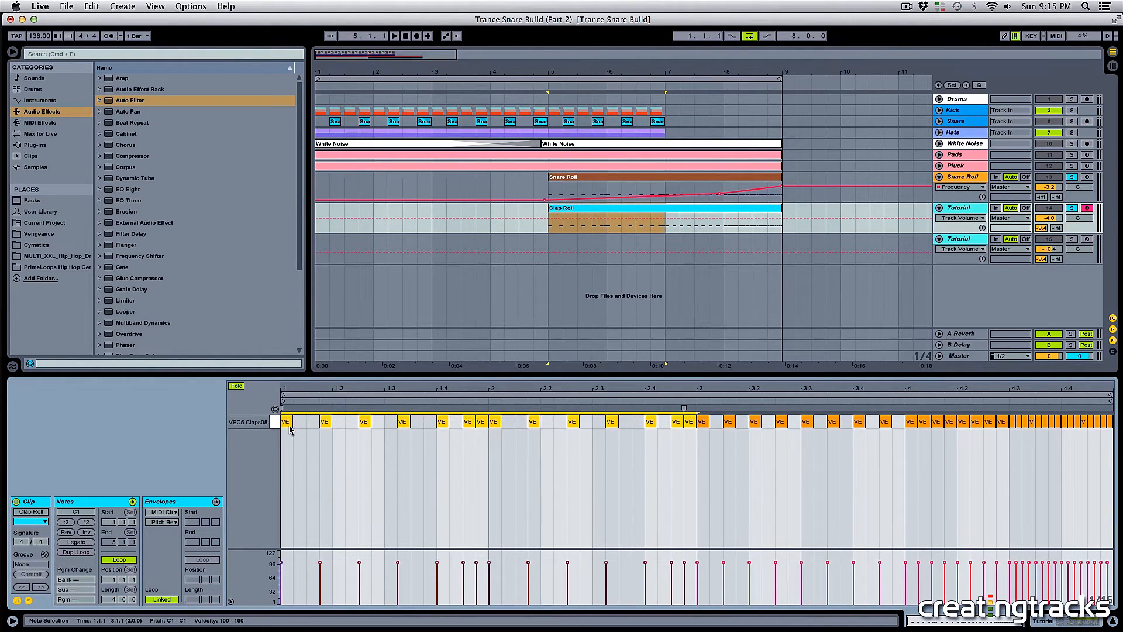
Add two clap notes to the Clap Roll clip at 1.2.1 and 1.2.2
click(294, 428)
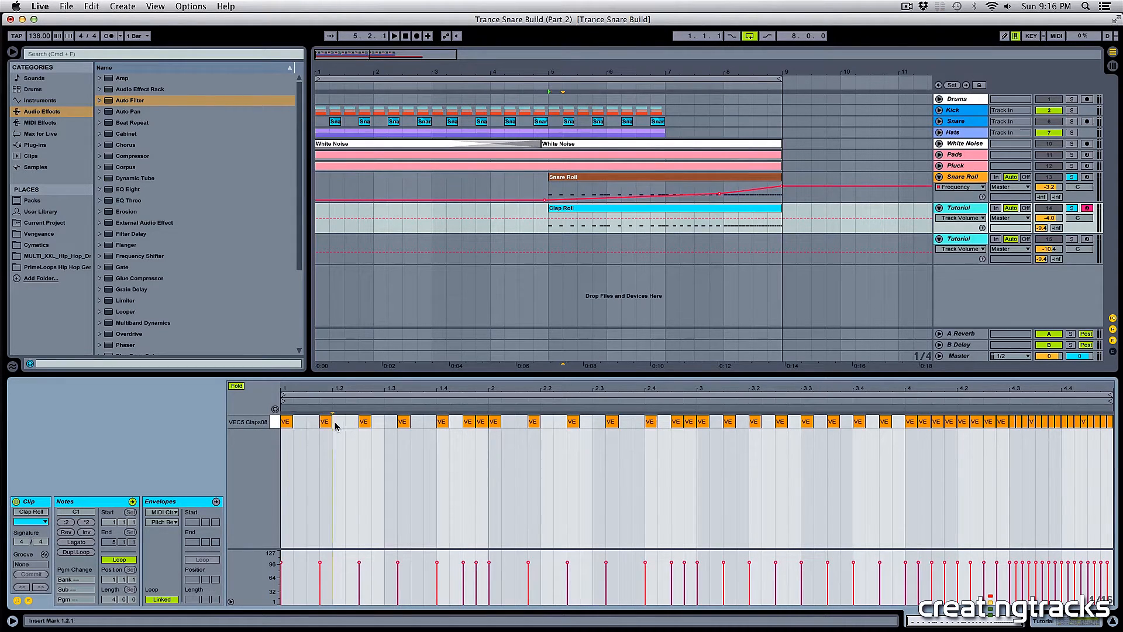
double_click(337, 426)
double_click(352, 424)
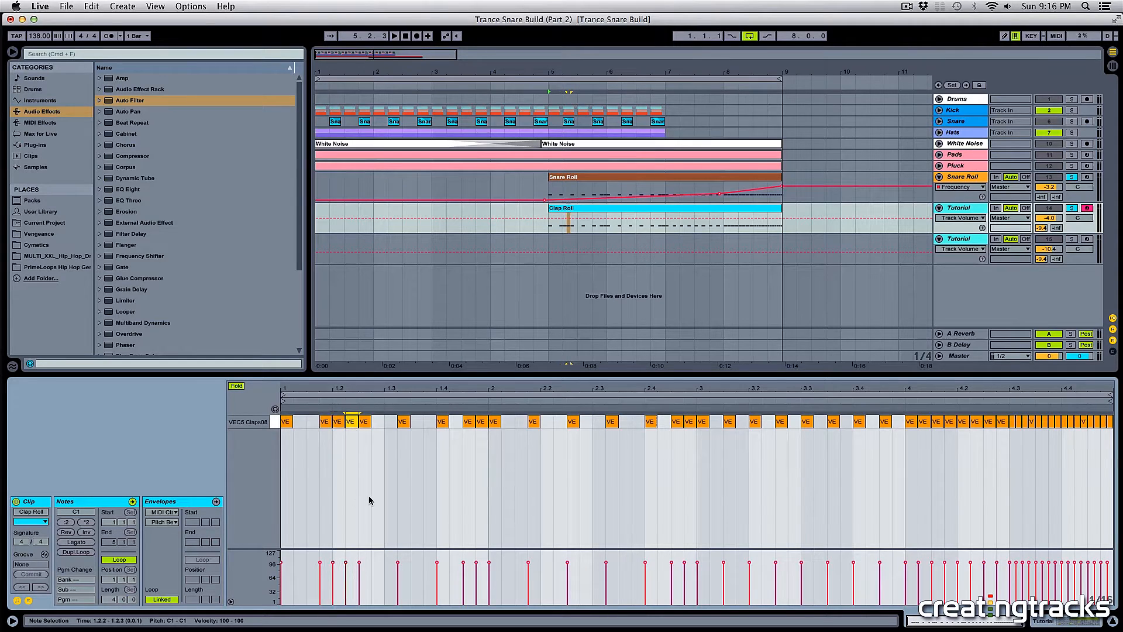
Solo only the Tutorial track and play the edited Clap Roll pattern from the clip's start
click(283, 437)
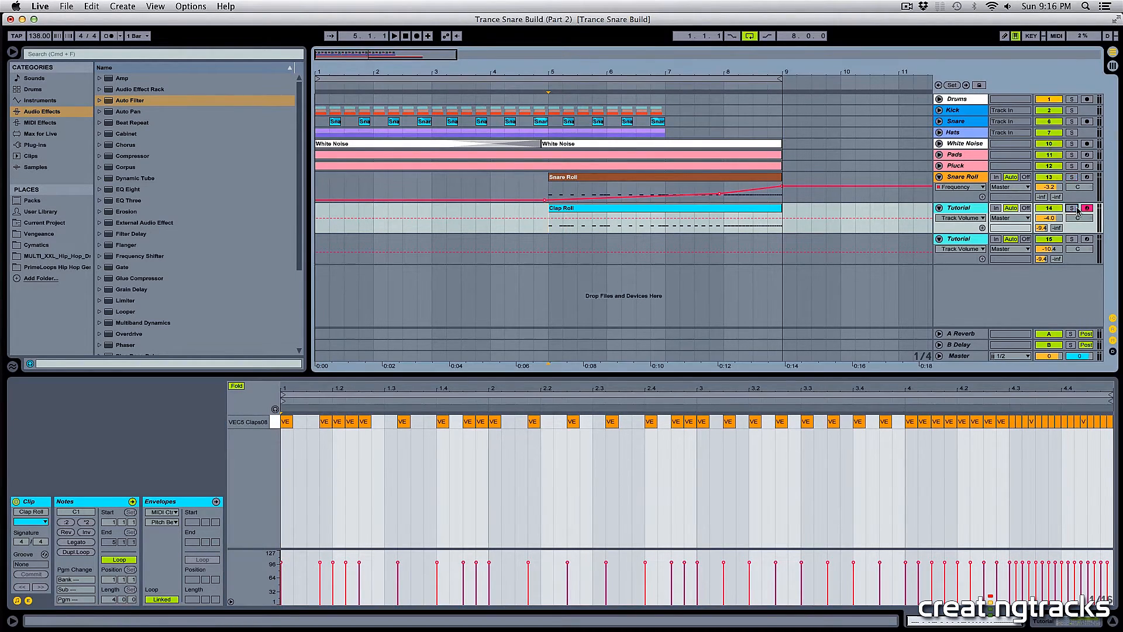
key(space)
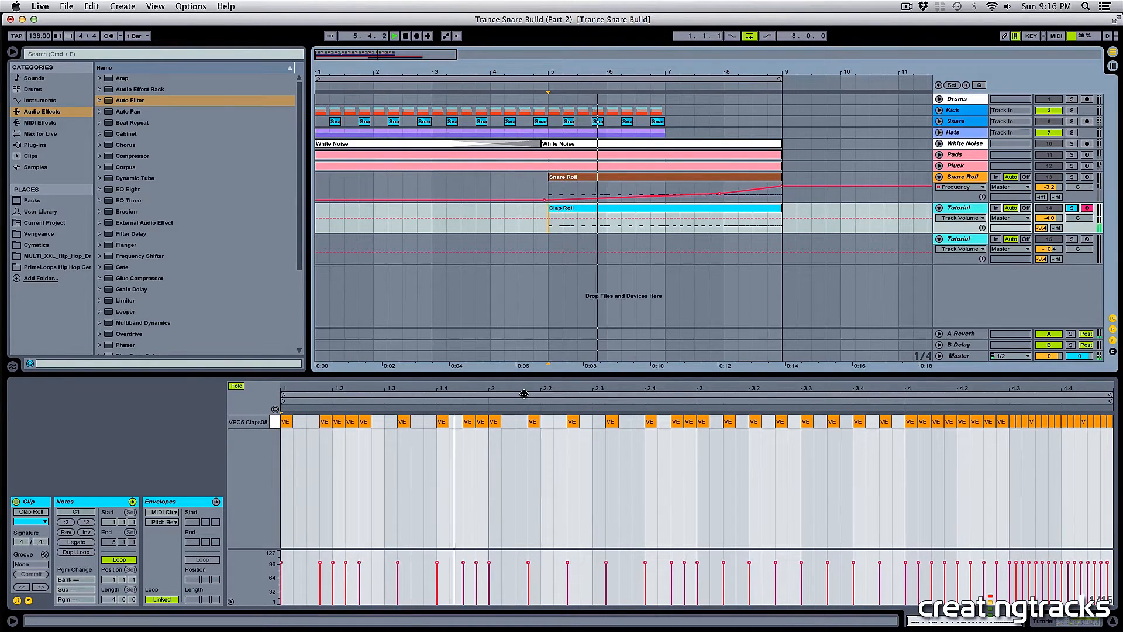
key(space)
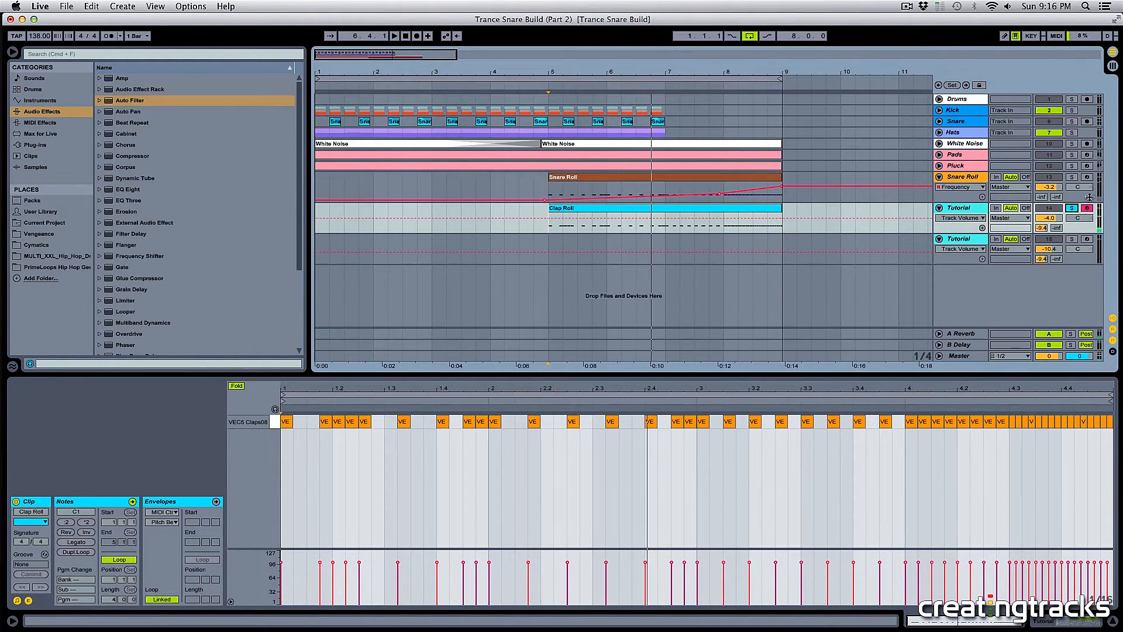
Solo the Snare Roll track alongside the Tutorial track and play the edited clap pattern with the snare roll
click(578, 180)
click(562, 212)
key(space)
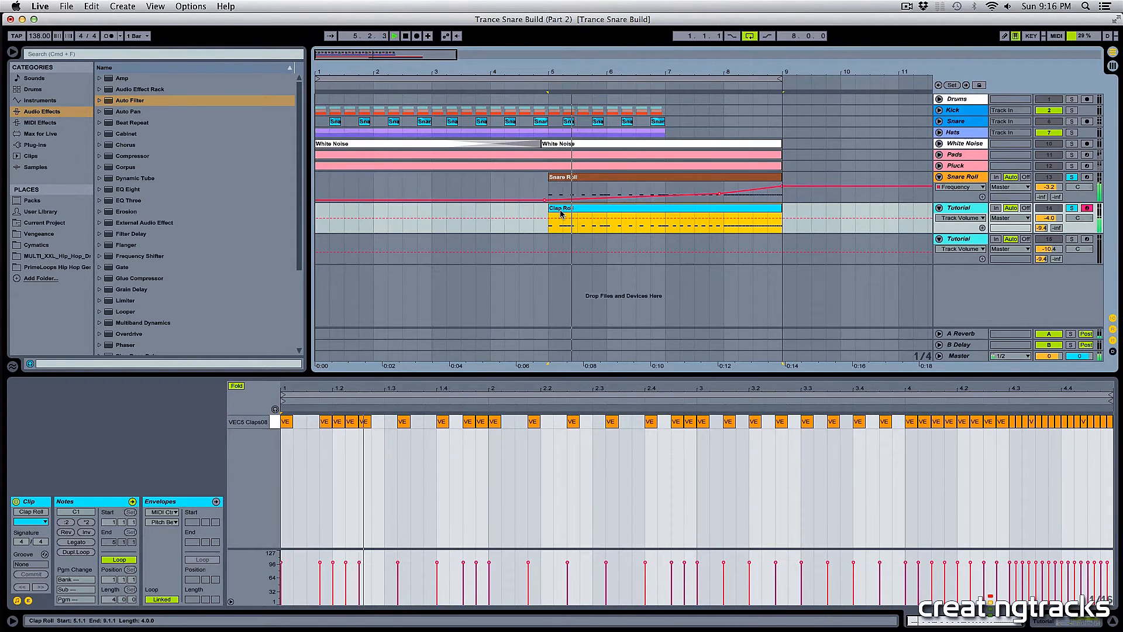
Stop playback and compare the first two beats of the Snare Roll and Clap Roll clips
click(562, 217)
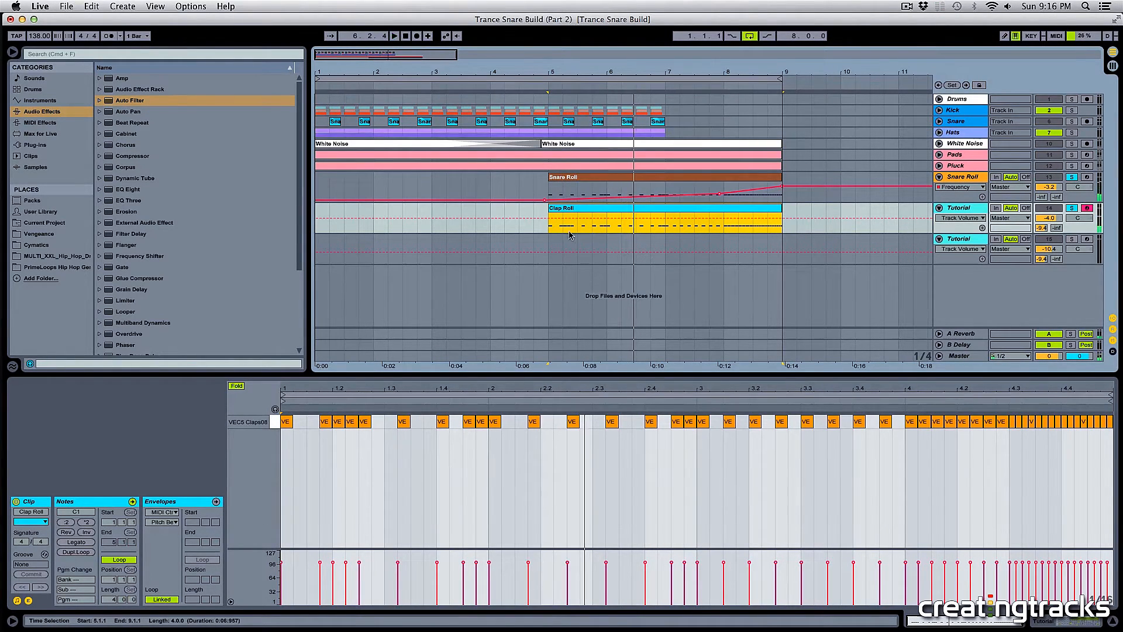
key(space)
shift+click(589, 226)
drag(554, 193, 574, 220)
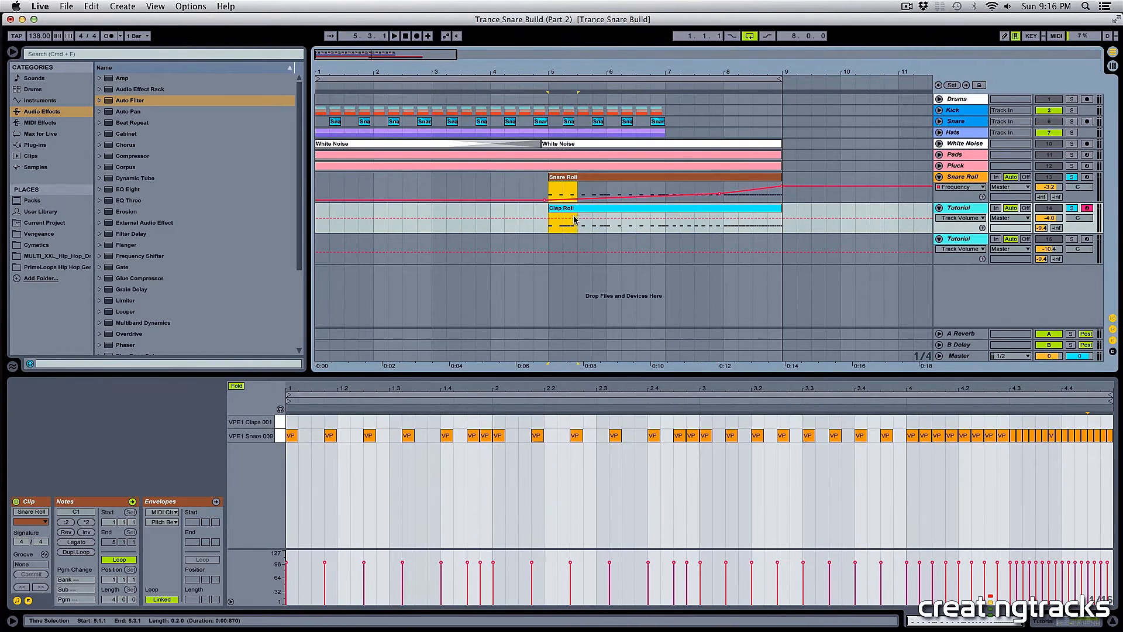
click(580, 226)
click(340, 448)
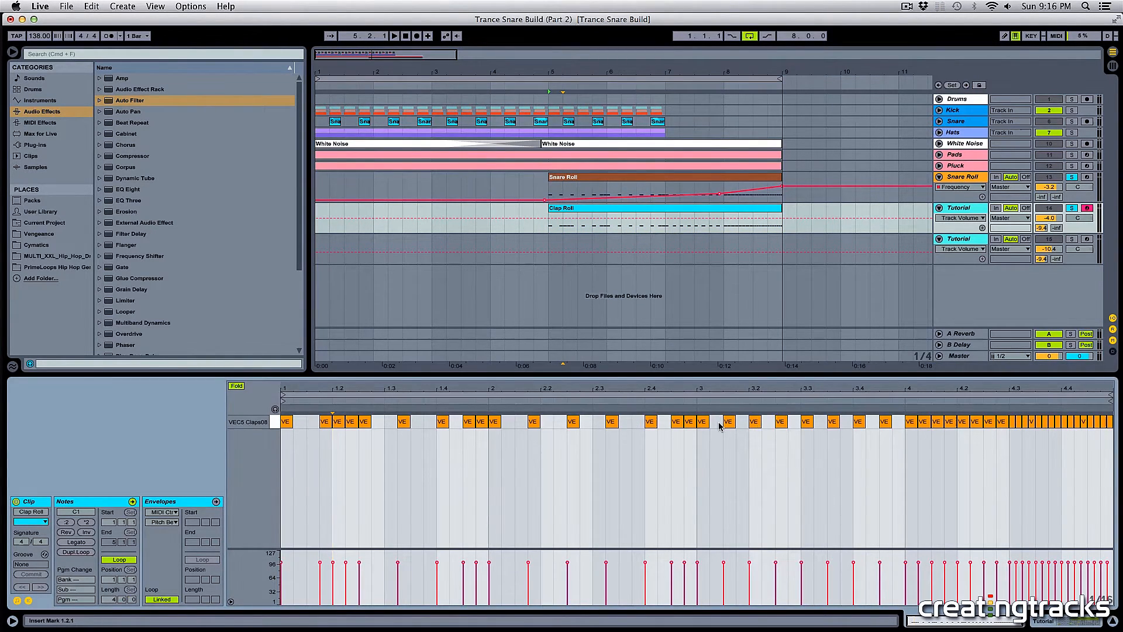
Try varying the Clap Roll pattern by adding claps at 1.3.1 and 2.1.3 and removing those at 1.4.4 and 1.2.1
drag(693, 436, 283, 423)
click(353, 443)
double_click(388, 423)
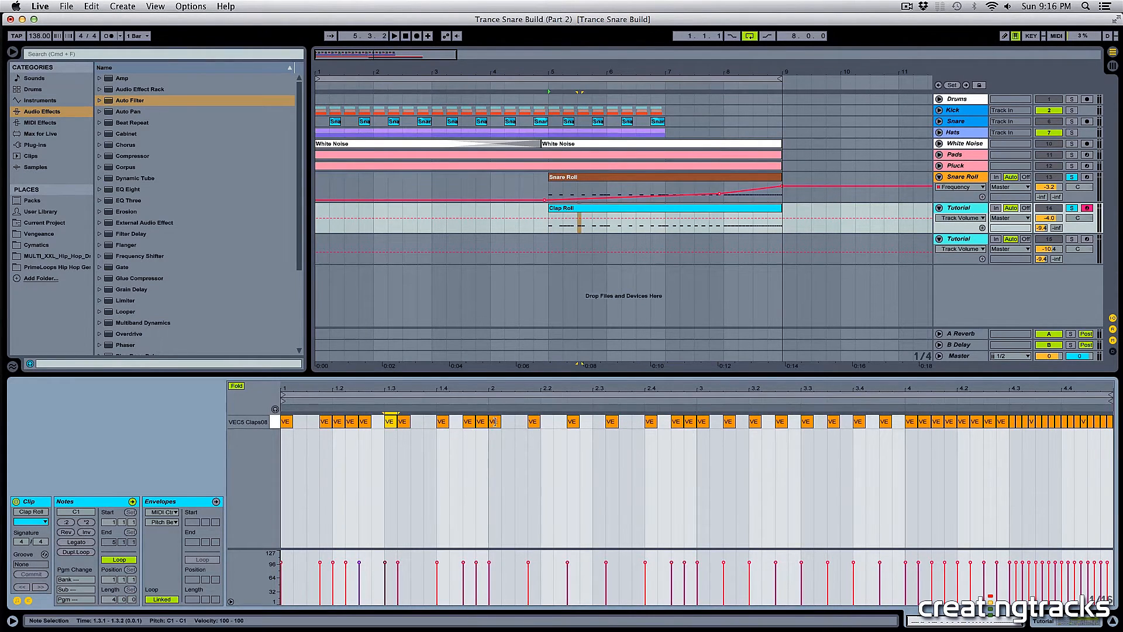
double_click(521, 421)
double_click(480, 421)
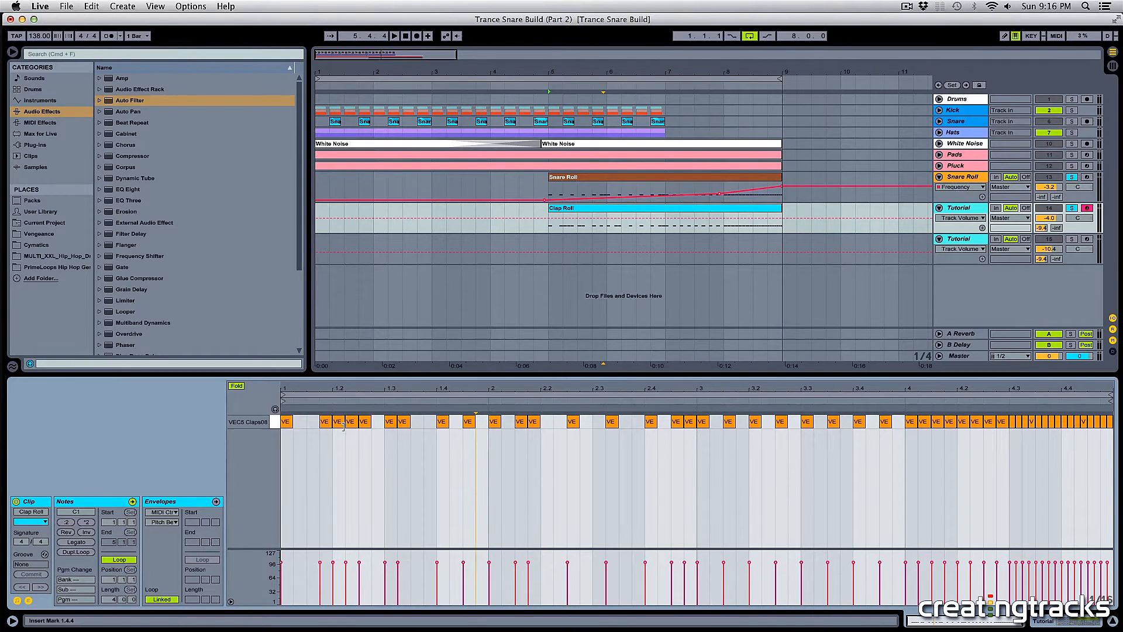
double_click(337, 421)
Delete all clap notes in the first two bars of the Clap Roll clip
click(689, 435)
drag(697, 433, 282, 426)
key(Delete)
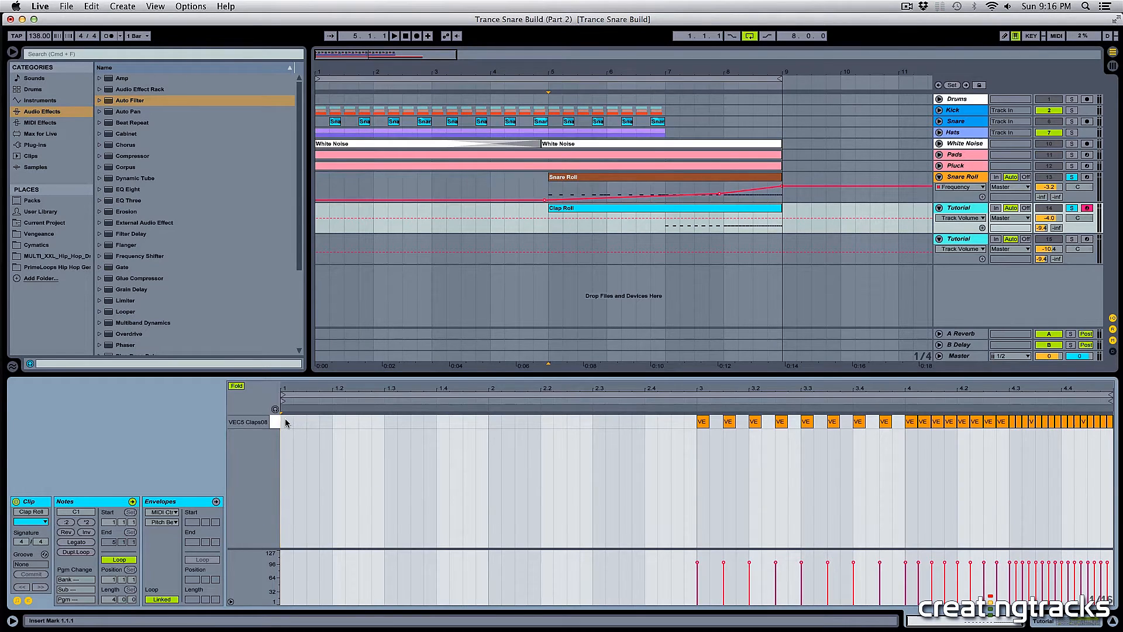
Add a clap note on every beat of the first two bars, from 1.1.1 to 2.4.1
double_click(286, 422)
double_click(337, 422)
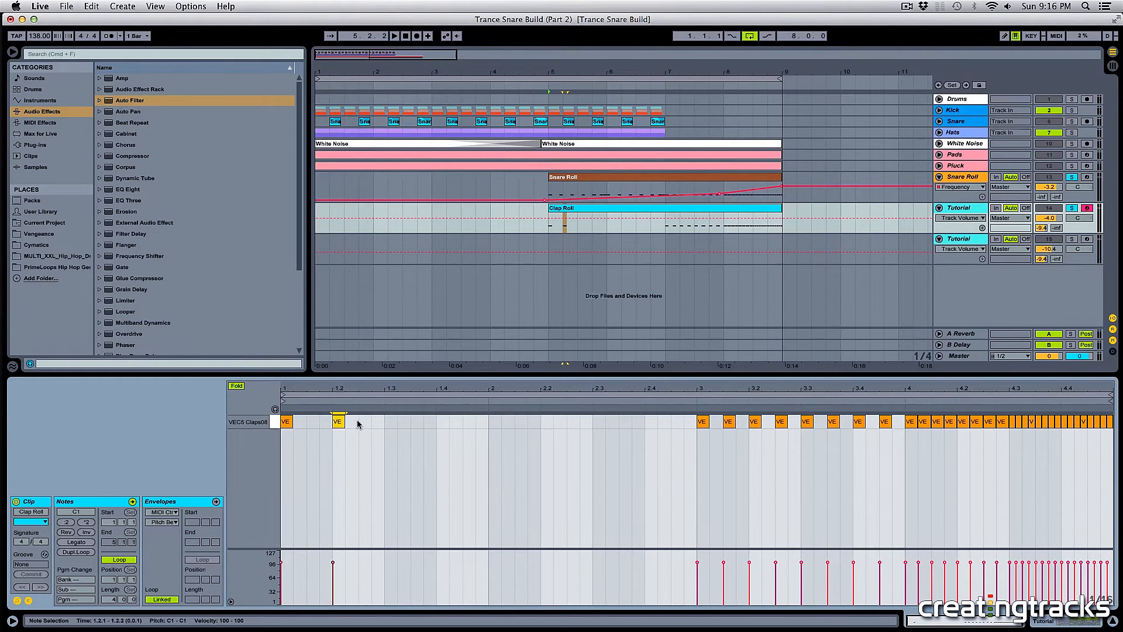
double_click(390, 422)
double_click(441, 422)
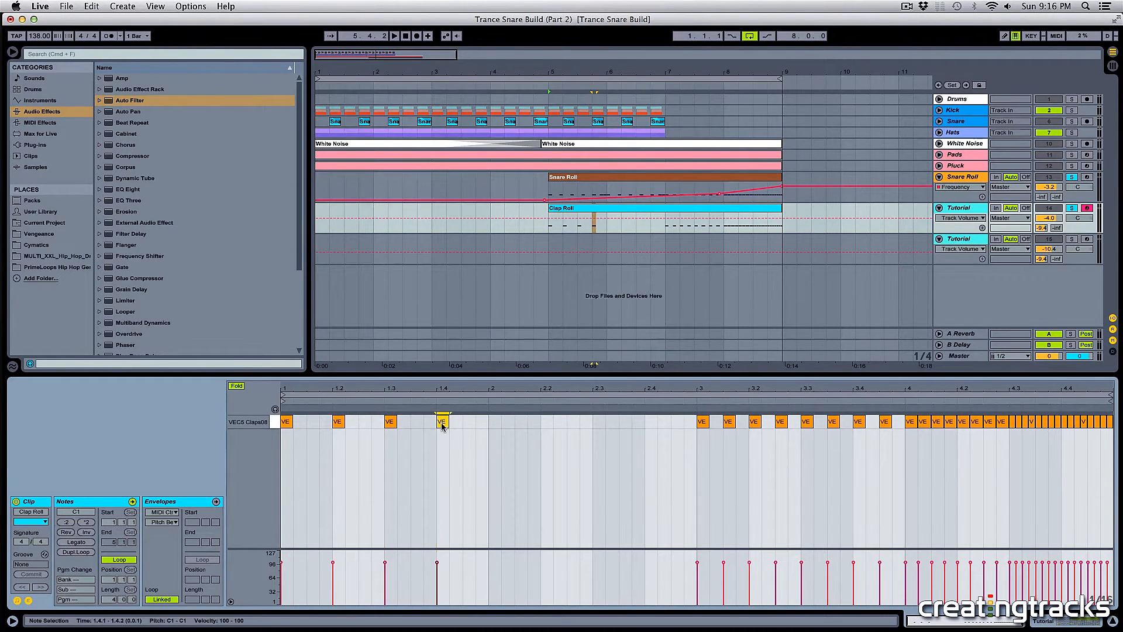
double_click(495, 422)
double_click(547, 422)
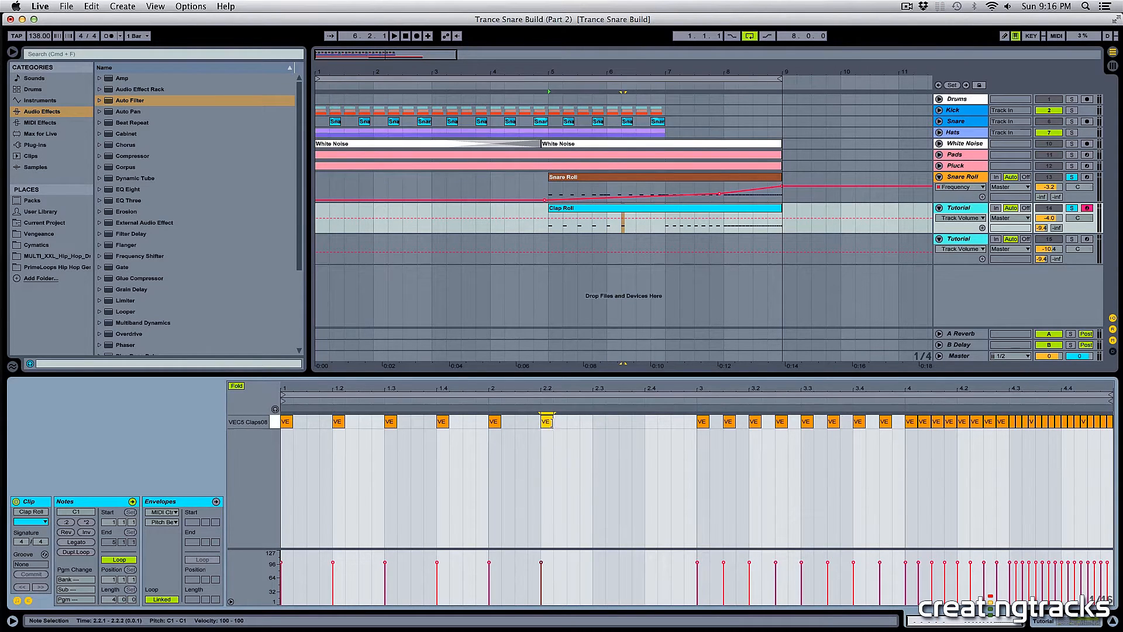
double_click(598, 422)
double_click(650, 422)
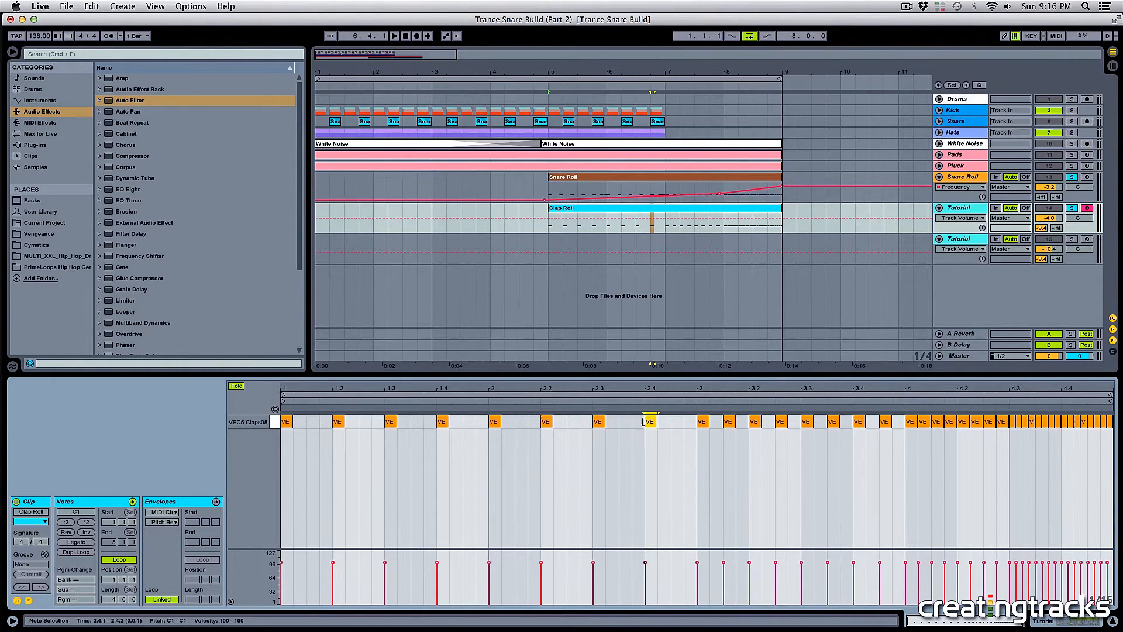
Play the on-beat Clap Roll with the snare roll from the clip's start and stop after the first two bars
click(588, 209)
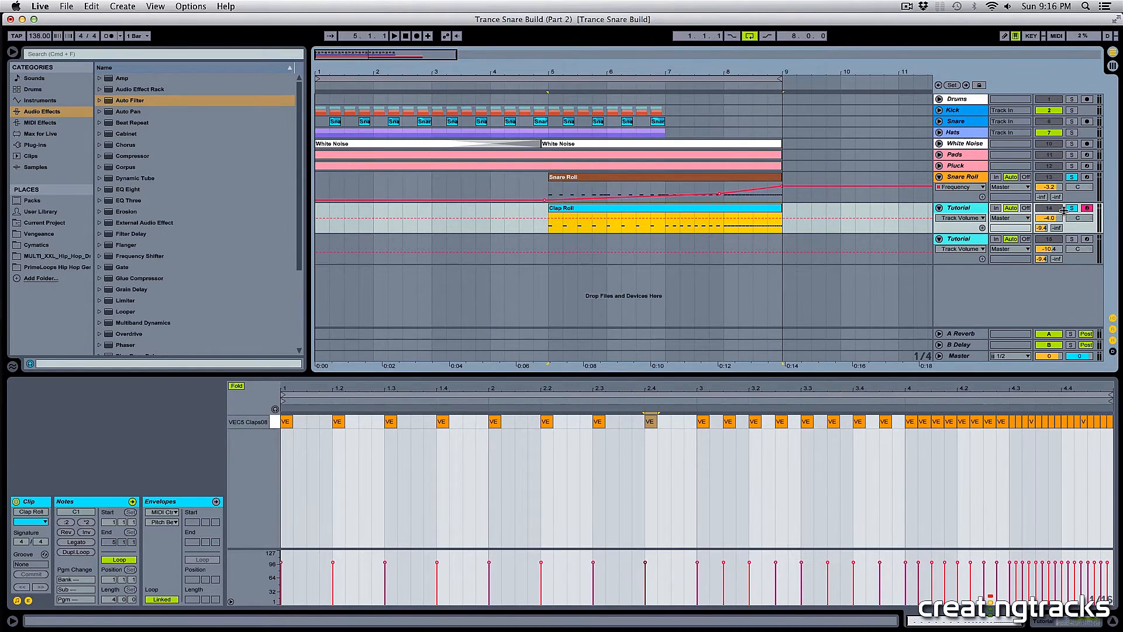
key(space)
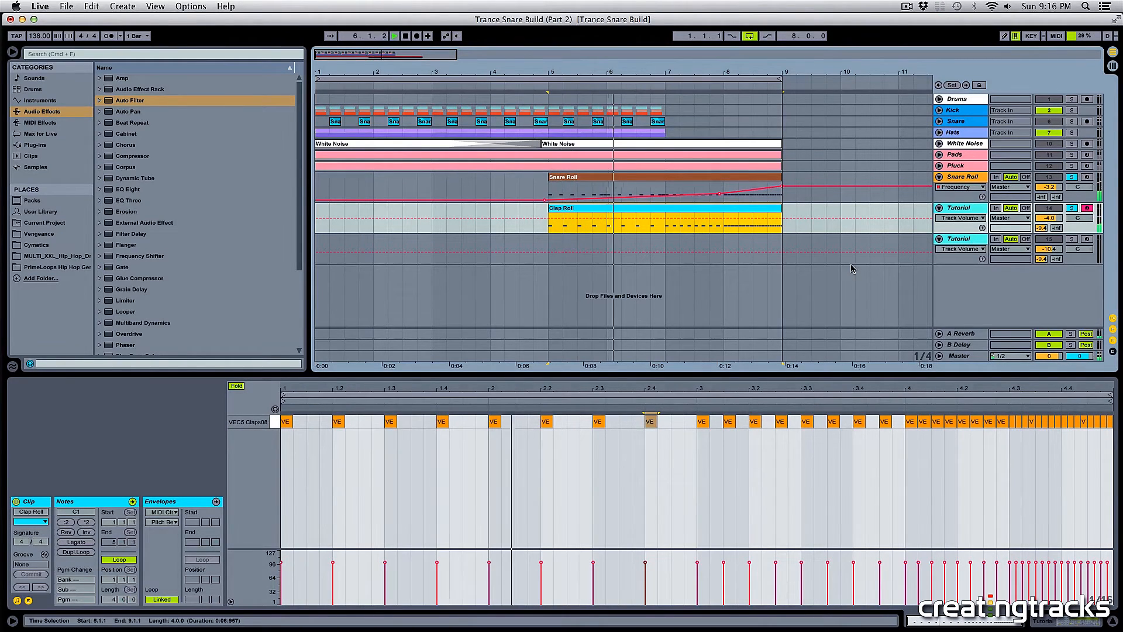
key(space)
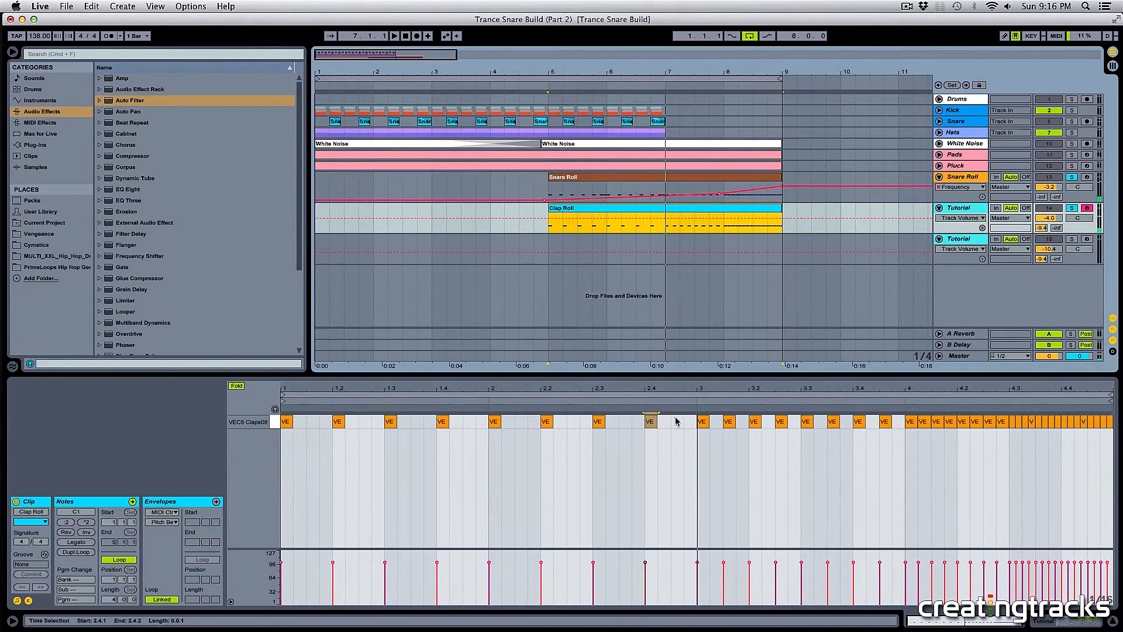
Compare the first two bars of notes in the Clap Roll clip with those in the Snare Roll clip
drag(699, 429, 181, 416)
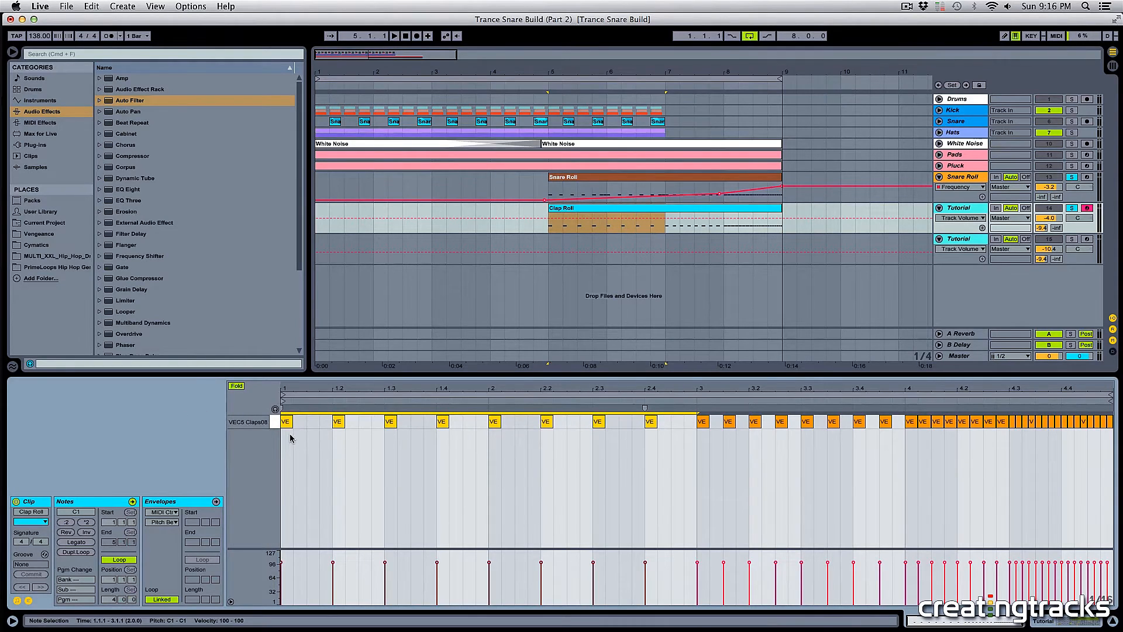
mouse_move(696, 427)
mouse_down()
mouse_move(275, 418)
mouse_move(694, 422)
mouse_up()
click(585, 188)
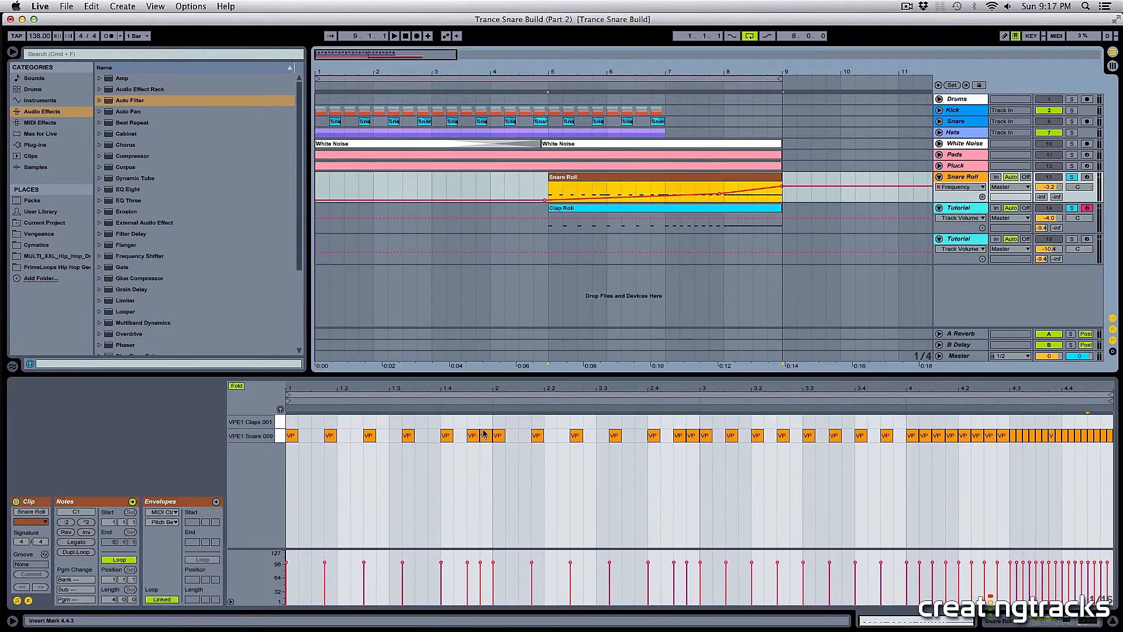
drag(296, 420, 705, 464)
click(698, 455)
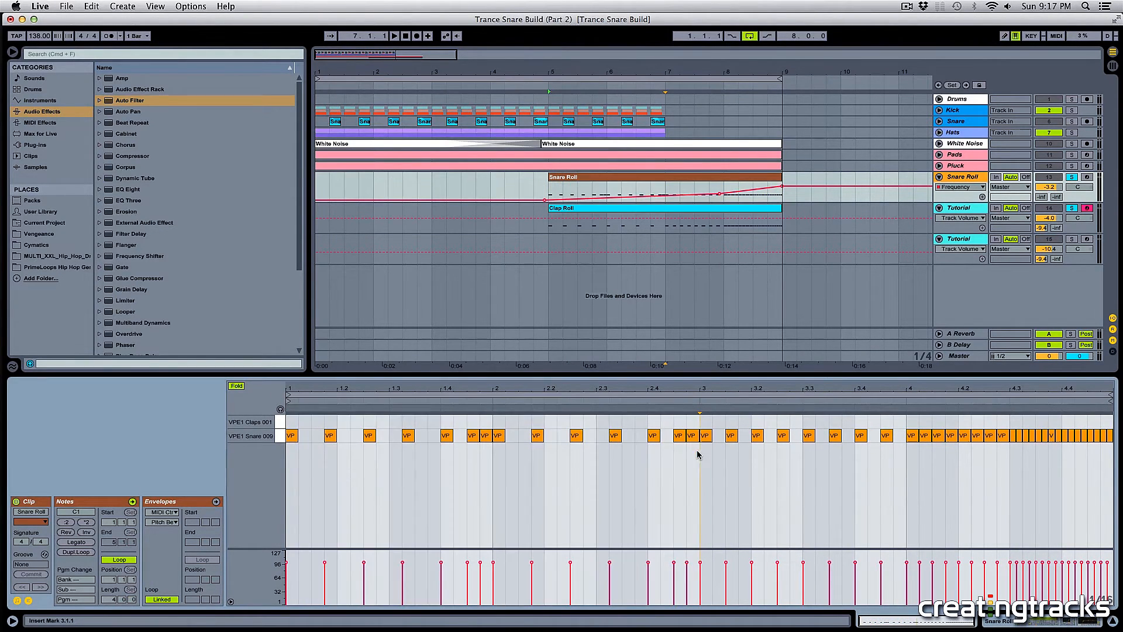
drag(297, 419, 657, 456)
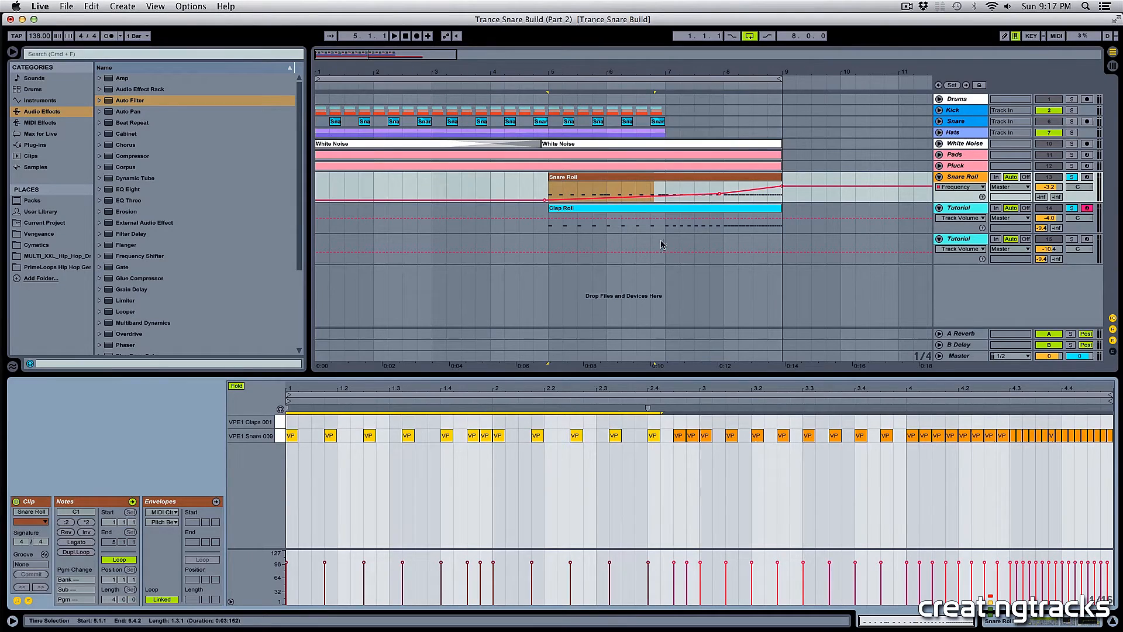
click(637, 220)
click(285, 422)
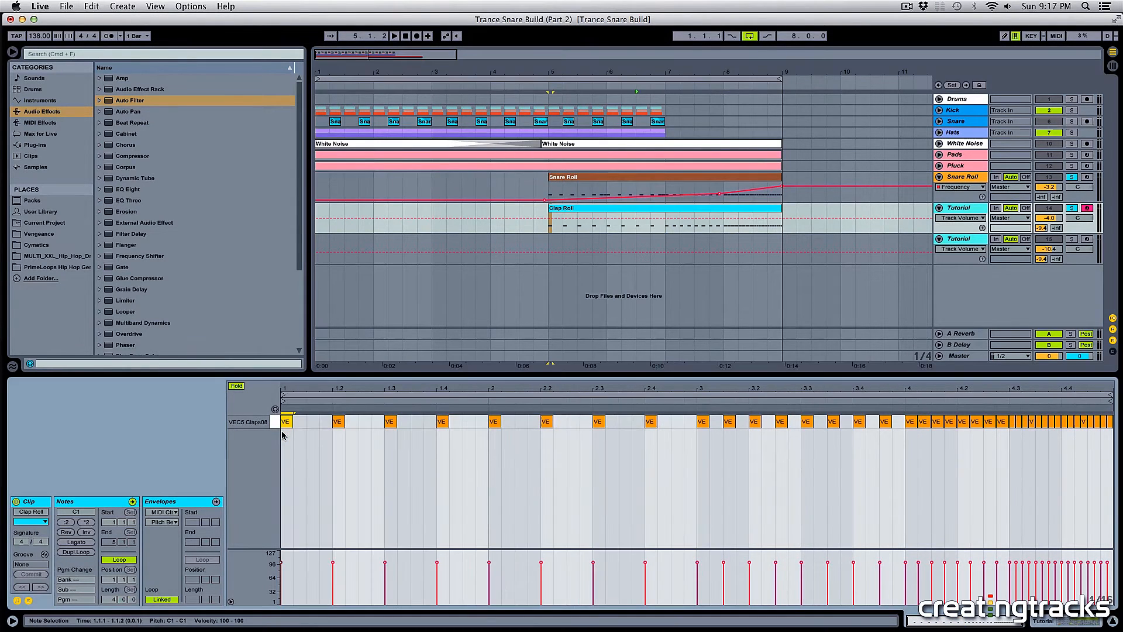
Replay the Clap Roll over the snare roll and highlight the clap notes in its opening bars
key(space)
click(635, 207)
key(space)
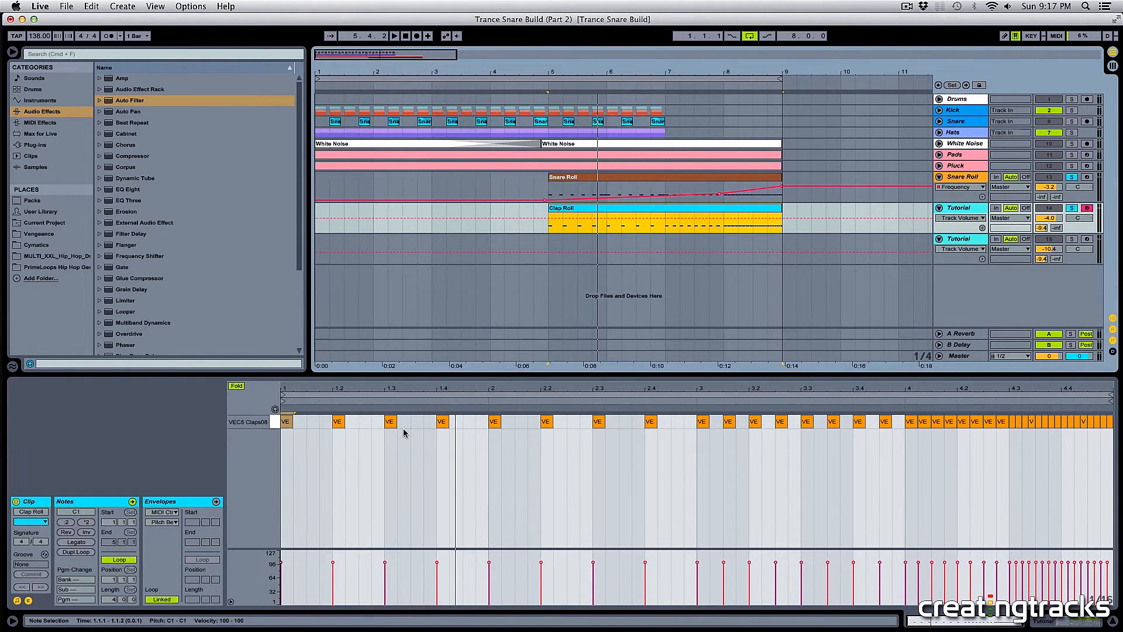
drag(286, 442, 693, 421)
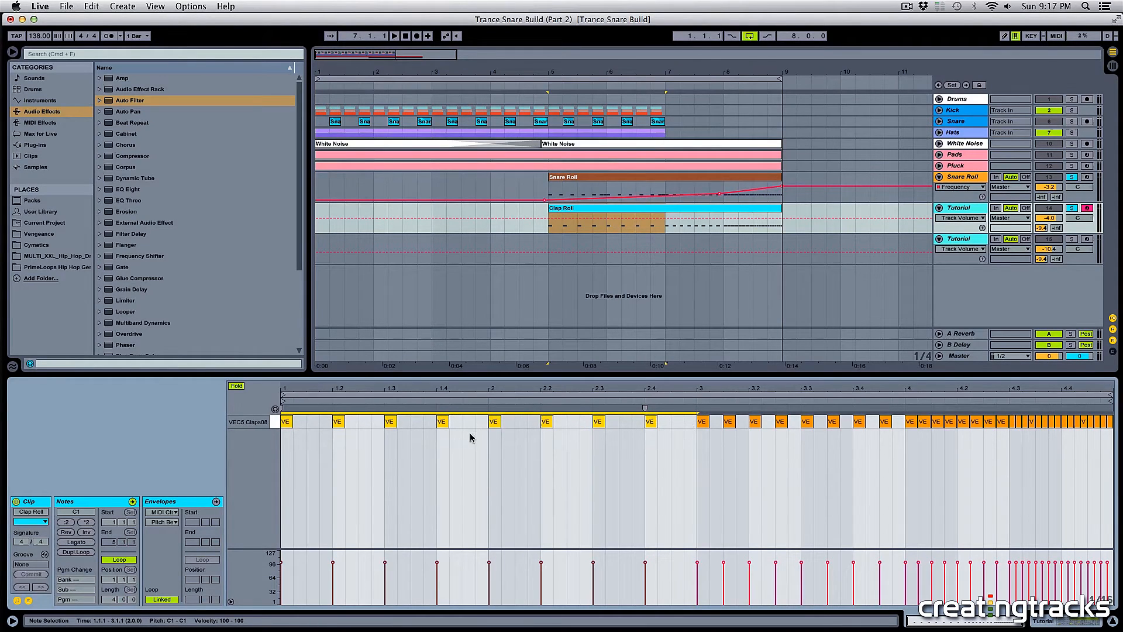
drag(482, 432, 297, 425)
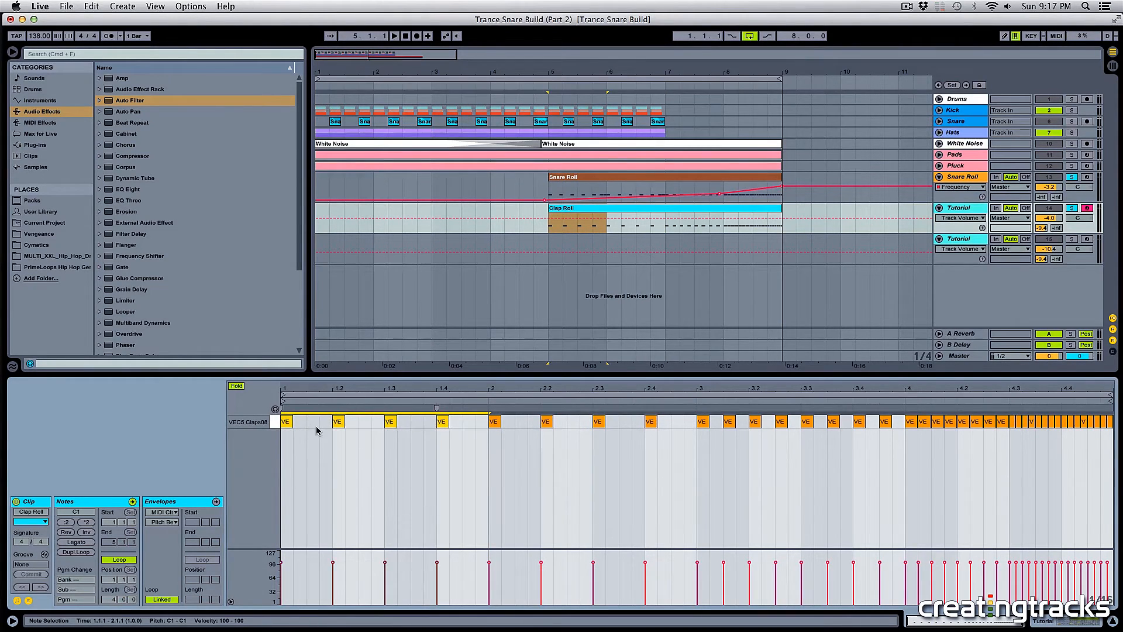
Add clap notes just before the beats at 1.1.4, 1.2.4, 1.3.4 and 1.4.4, and play the pattern
click(318, 433)
double_click(324, 423)
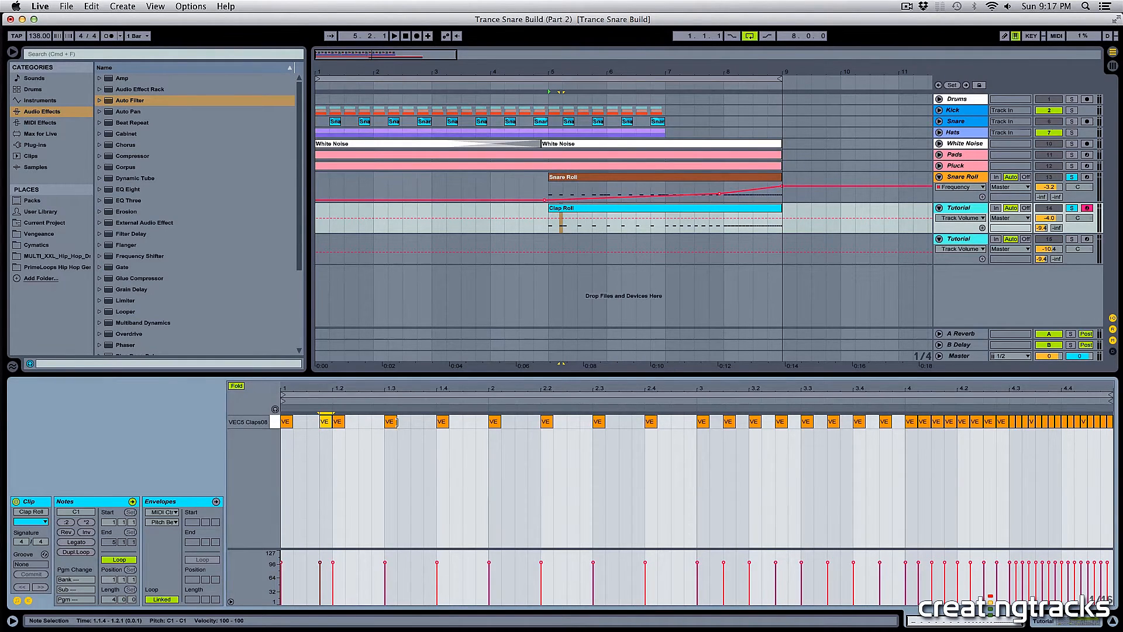
double_click(376, 422)
double_click(429, 422)
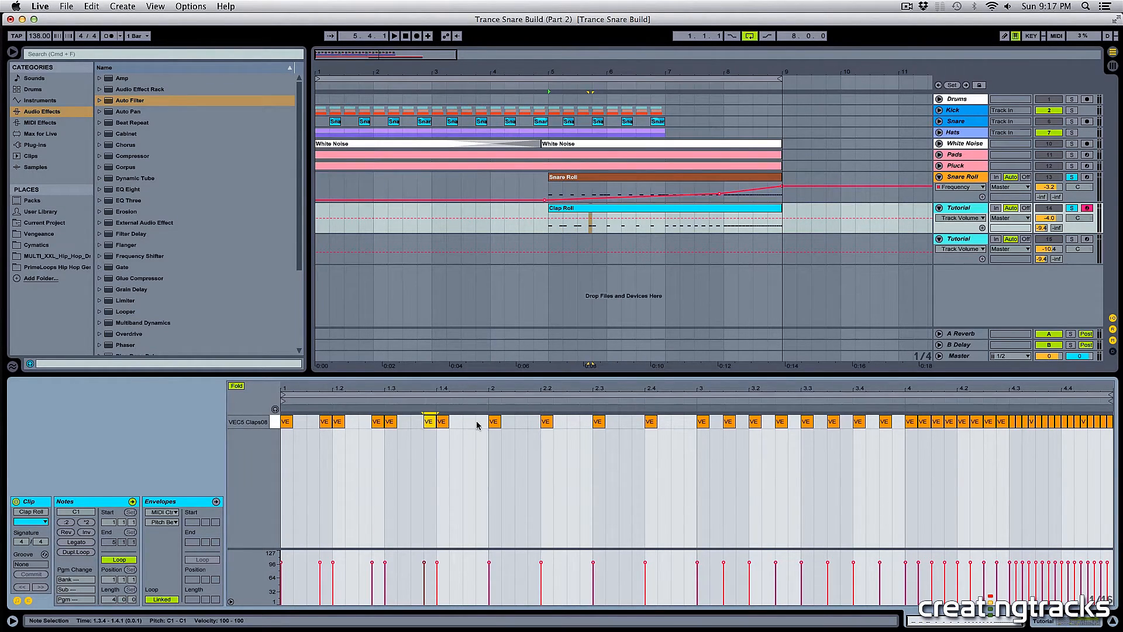
click(480, 425)
double_click(481, 423)
key(space)
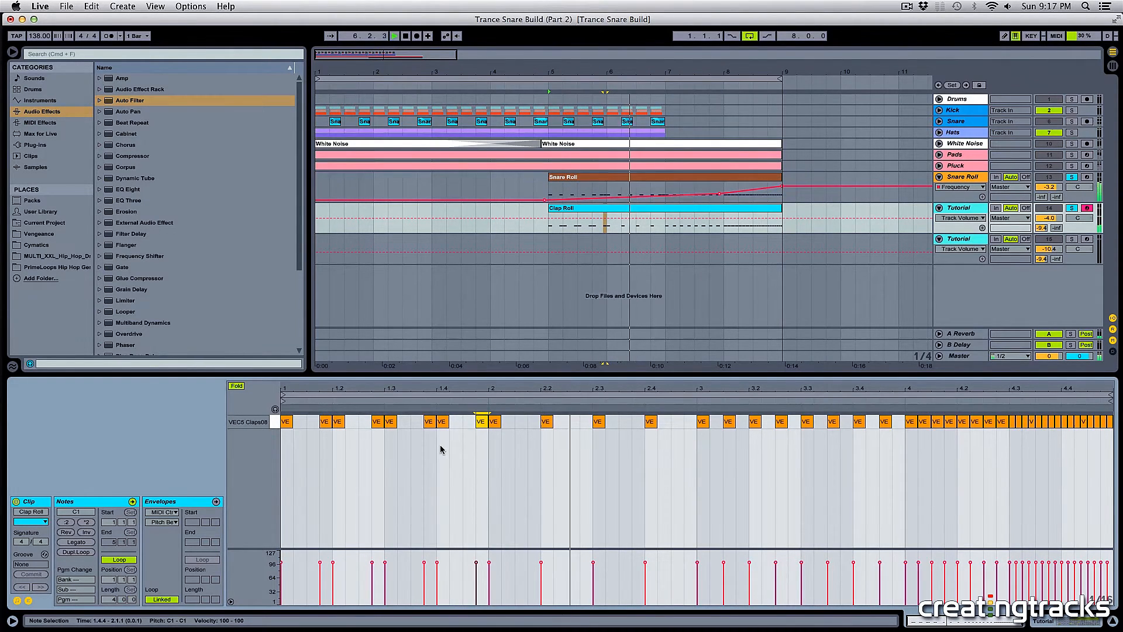
key(space)
Delete the clap notes at 1.4.4, 1.3.4 and 1.2.4 in the Clap Roll clip
double_click(479, 422)
double_click(429, 422)
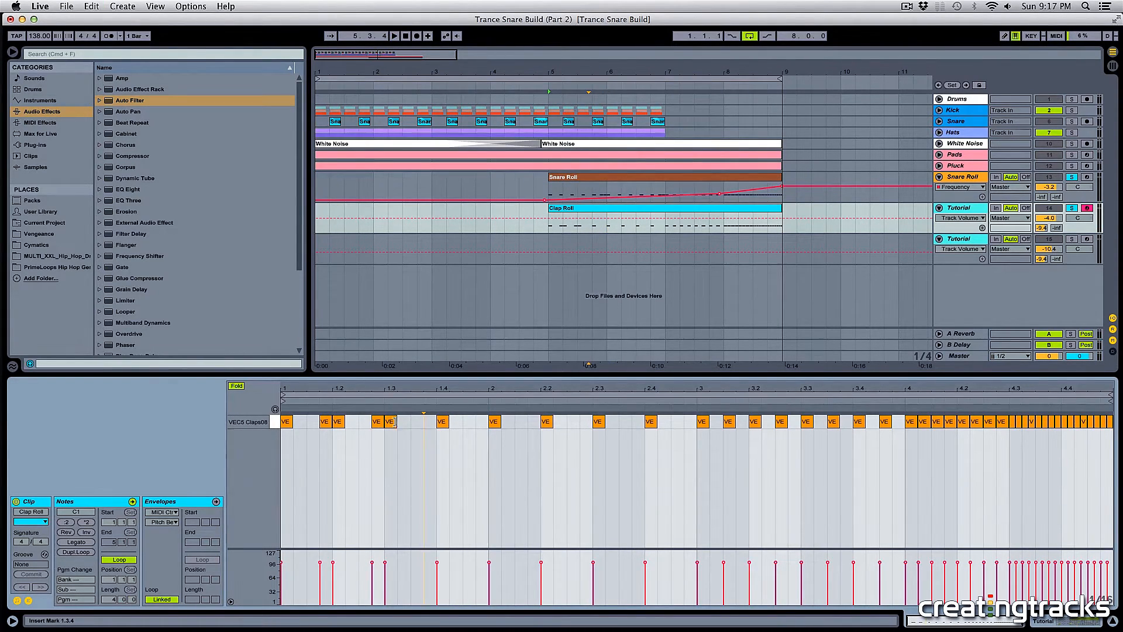
click(379, 422)
key(Delete)
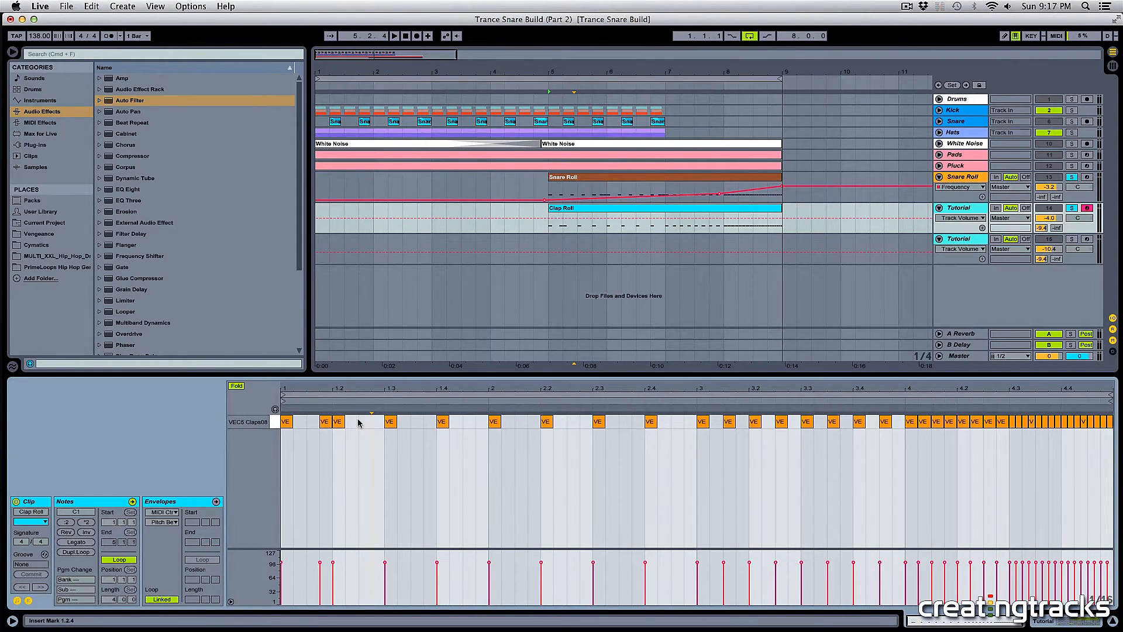
Add clap notes at 1.2.2, 1.2.3 and 1.2.4, and play the pattern with the snare roll
double_click(354, 421)
double_click(364, 422)
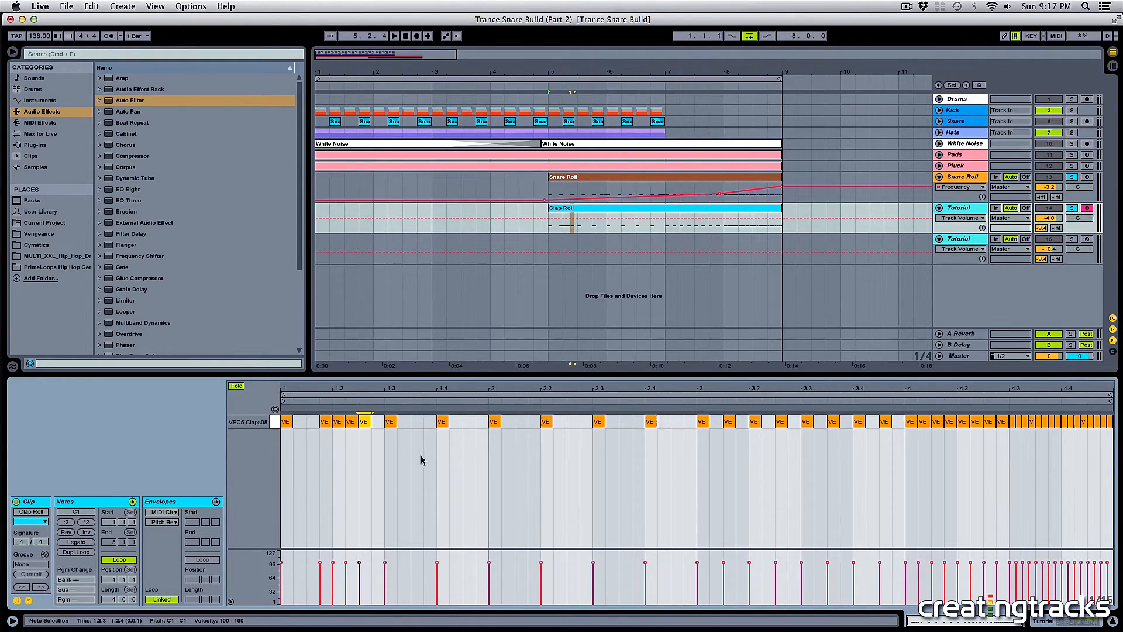
double_click(378, 422)
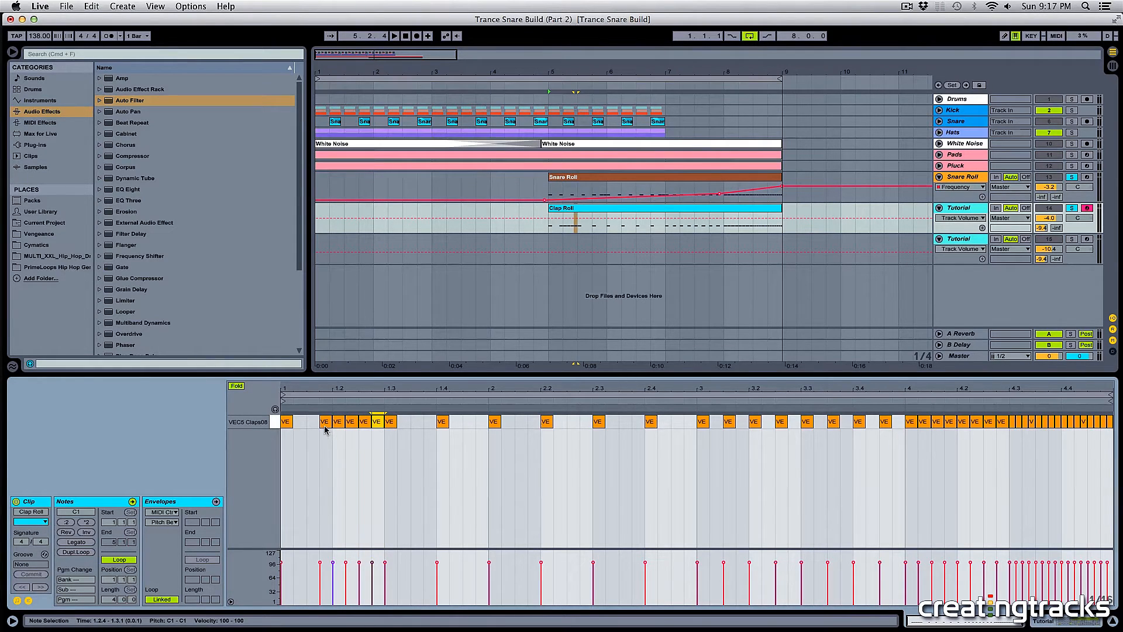
key(space)
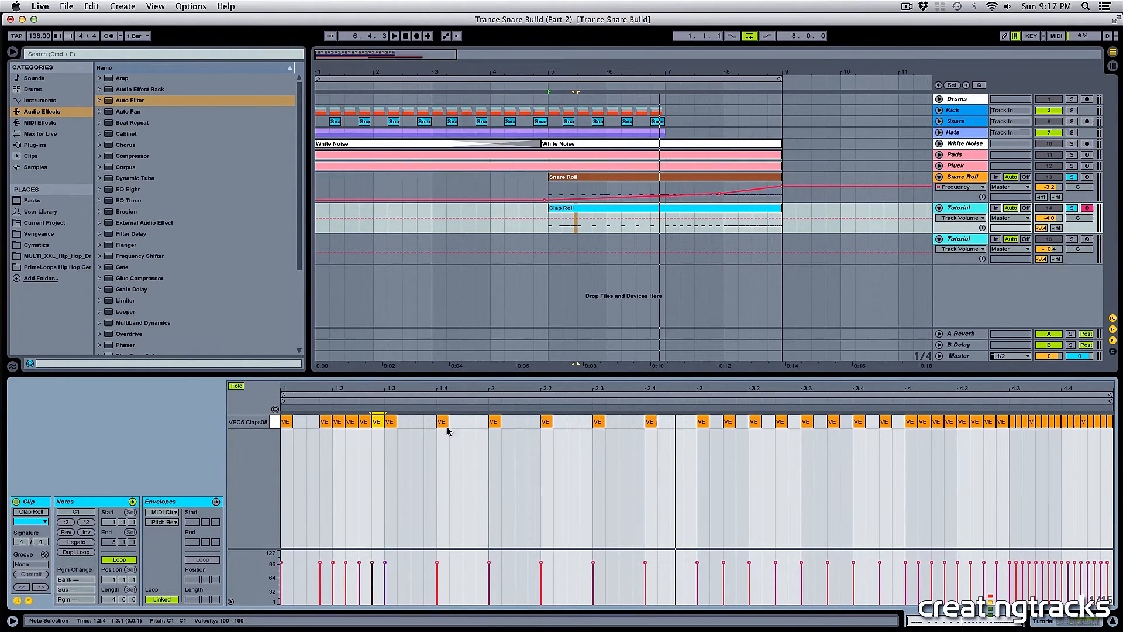
Remove the clap notes at 1.2.4 and 1.2.2, playing the pattern with the snare roll between the edits
click(367, 424)
double_click(376, 424)
key(space)
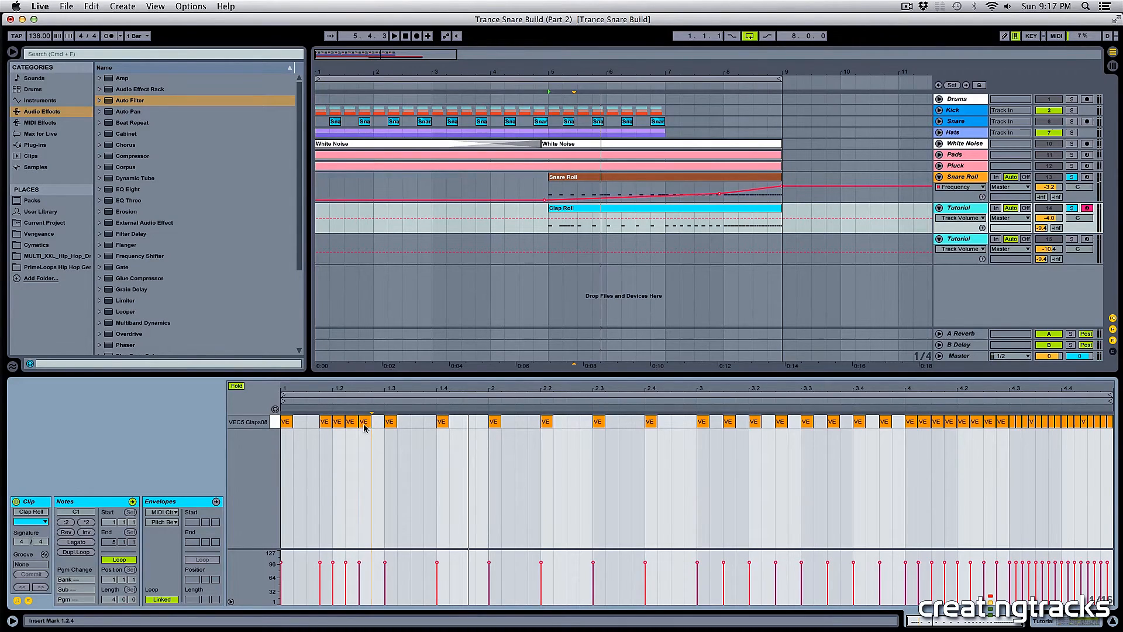
click(363, 422)
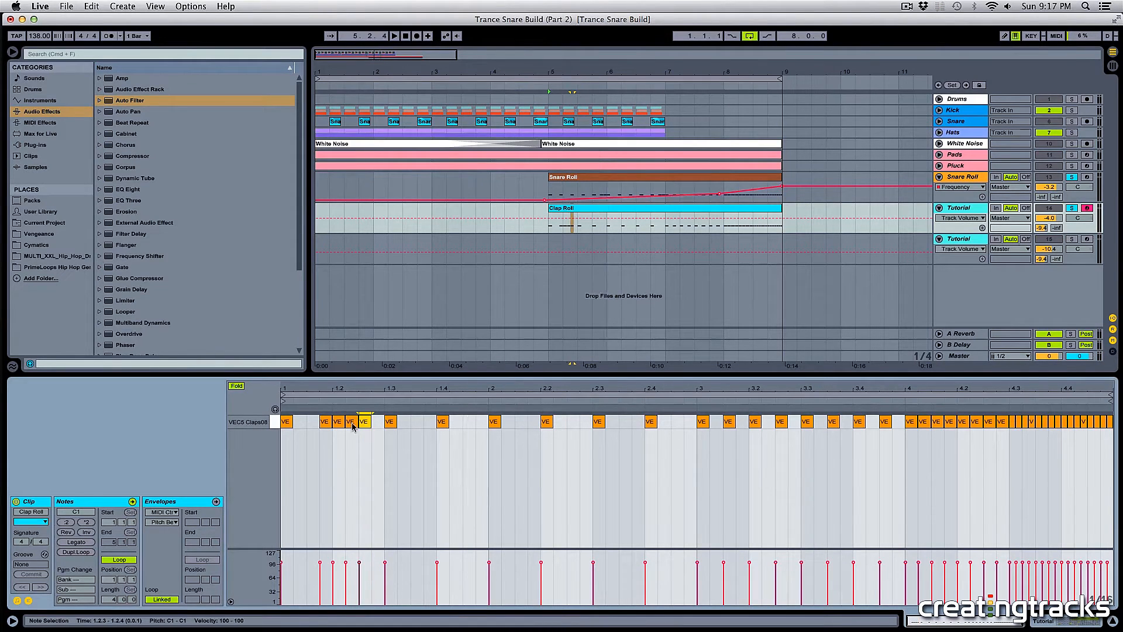
double_click(352, 423)
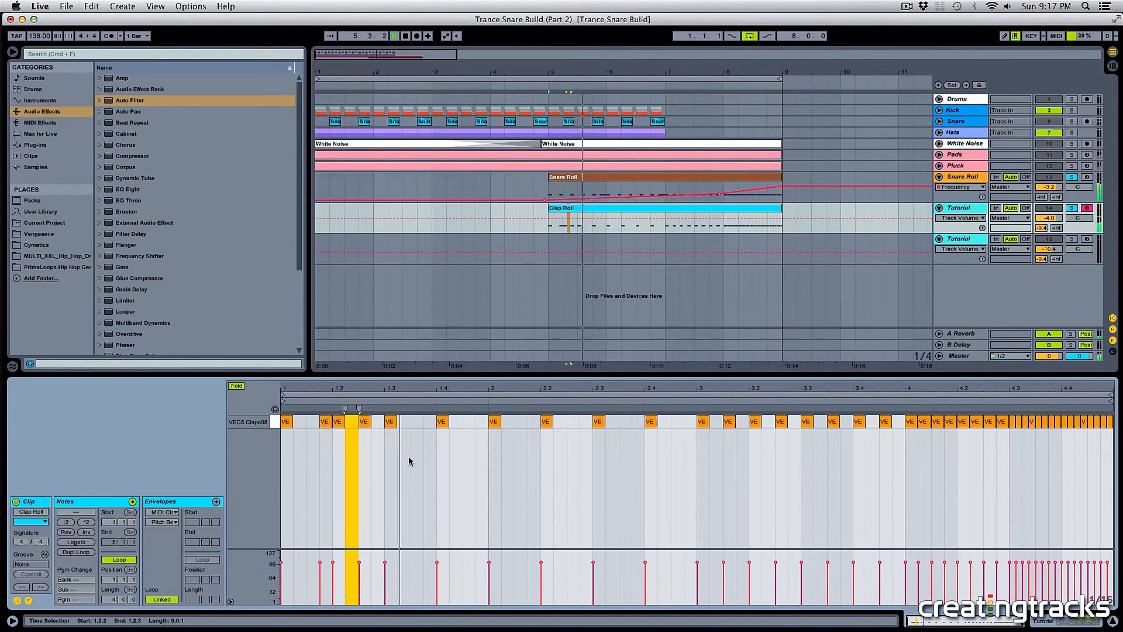
Add clap notes at 1.3.2 and 1.3.3 in the Clap Roll clip and play the pattern
double_click(402, 422)
double_click(416, 422)
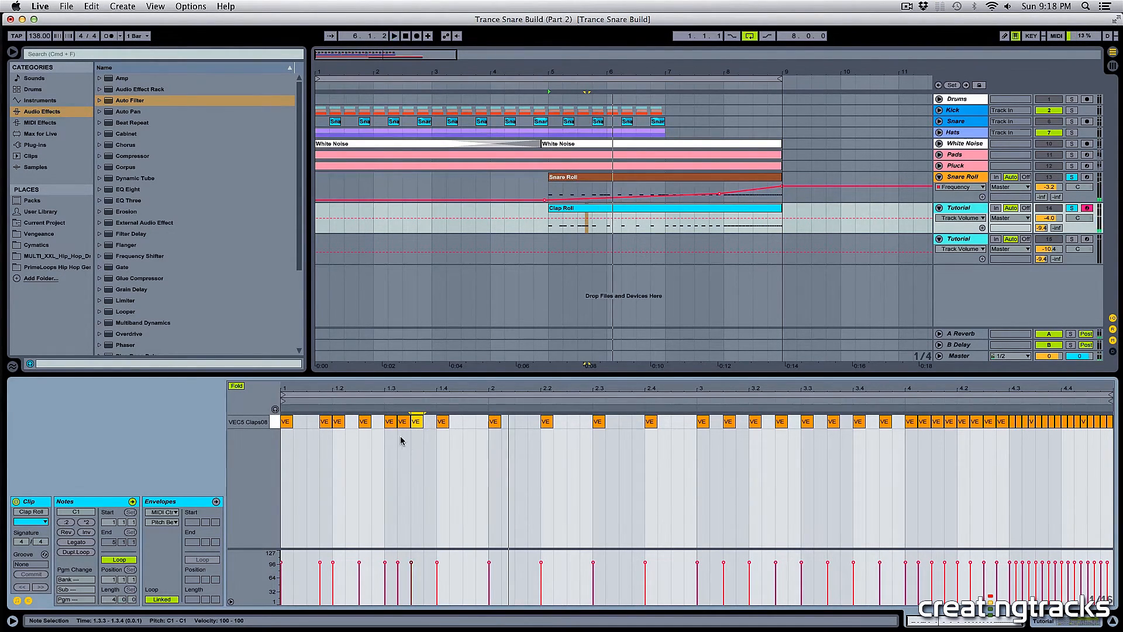
key(space)
Highlight the Clap Roll notes in bar 2, across the first two bars, and in bar 1 alone
drag(287, 432, 681, 419)
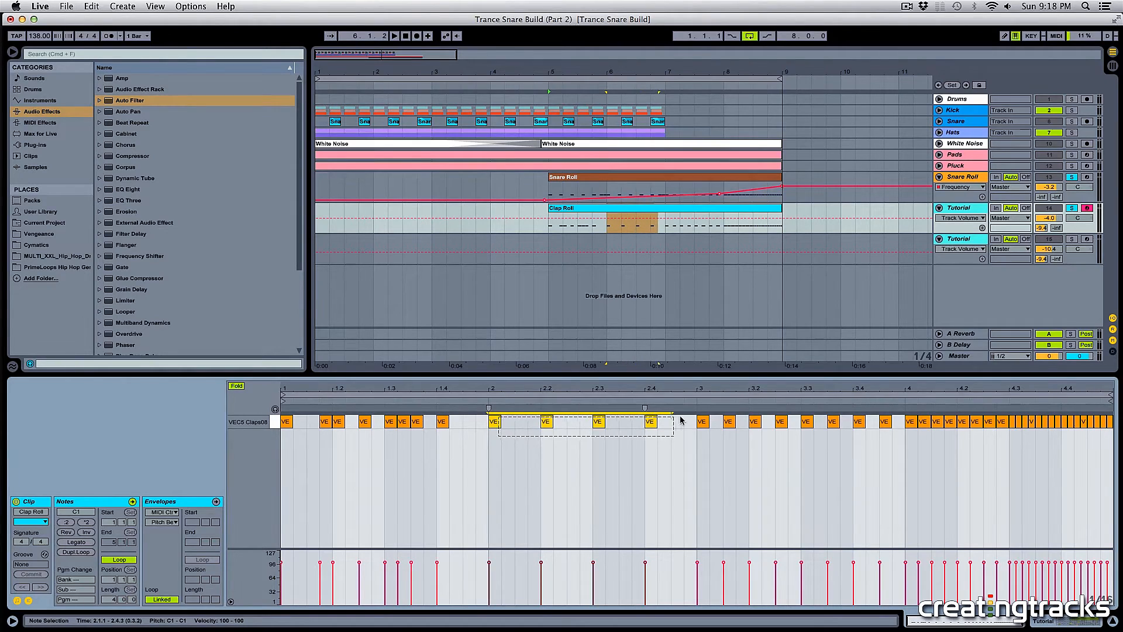
drag(485, 427, 515, 449)
drag(691, 440, 282, 435)
drag(489, 438, 282, 436)
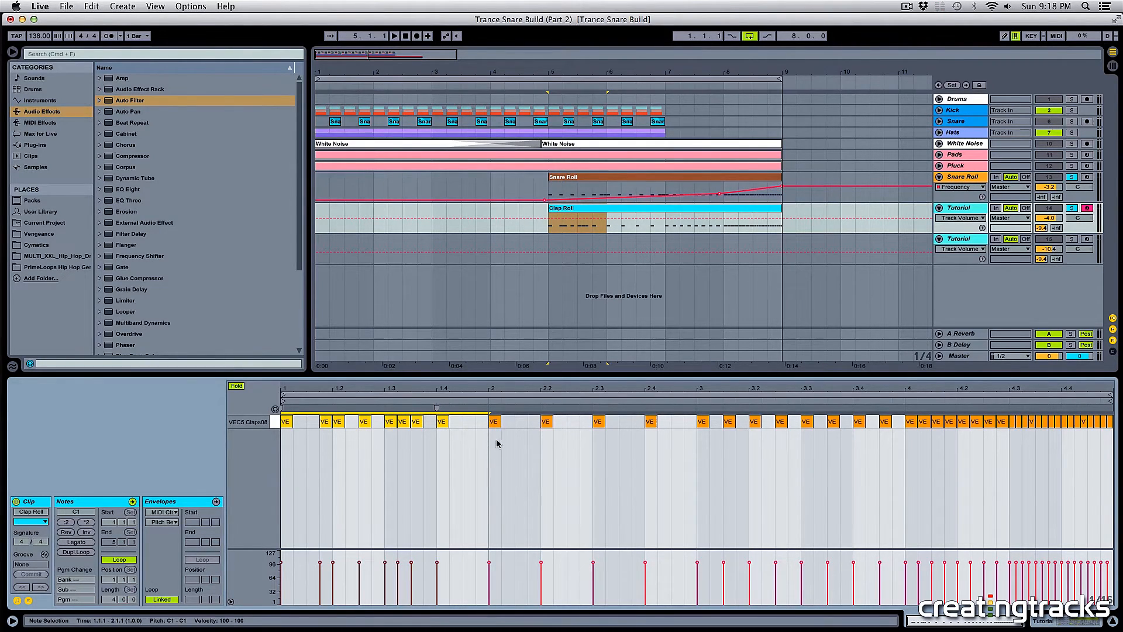
Replace the bar 2 notes in the Clap Roll clip with a copy of the bar 1 pattern and play the roll
drag(497, 443, 691, 425)
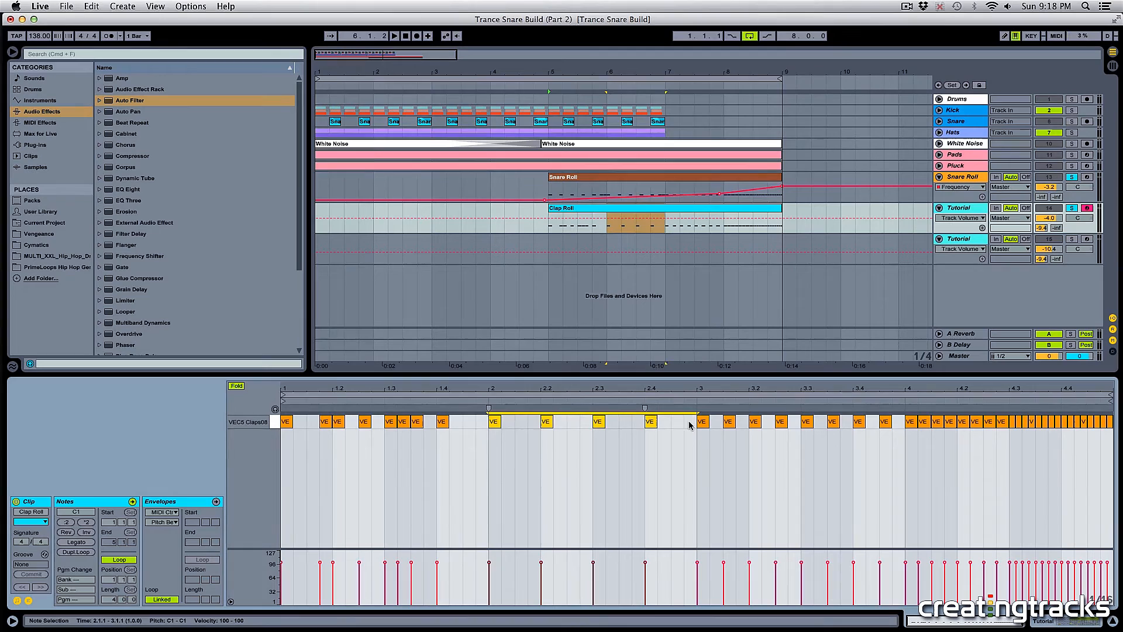
click(478, 435)
click(285, 437)
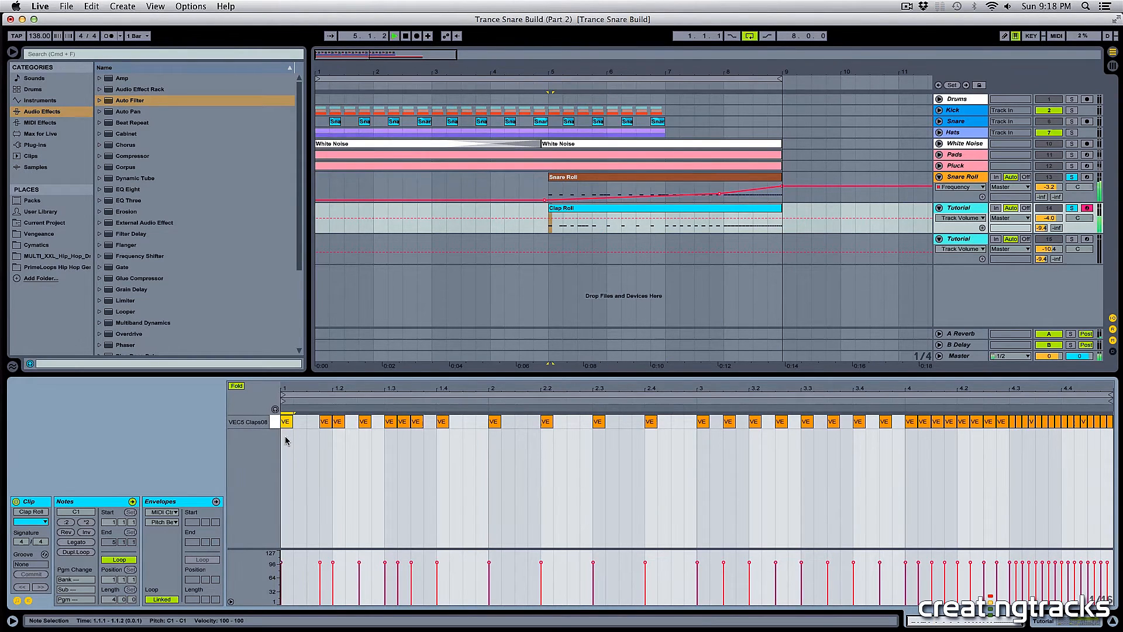
key(space)
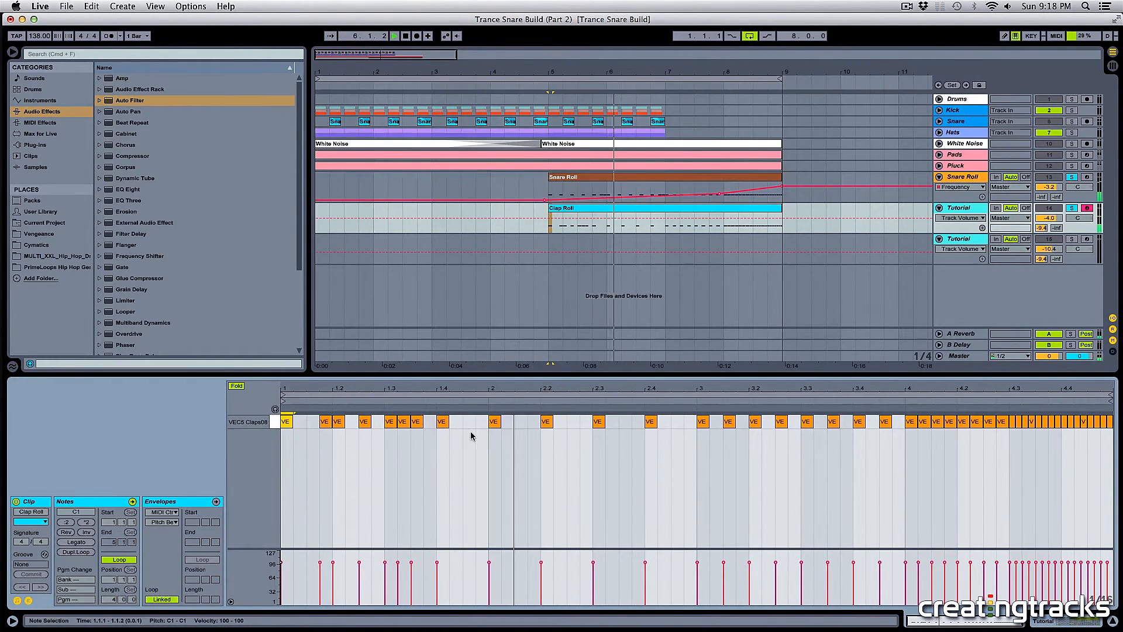
key(space)
mouse_move(489, 437)
mouse_down()
mouse_move(281, 445)
mouse_move(303, 427)
mouse_move(499, 431)
mouse_up()
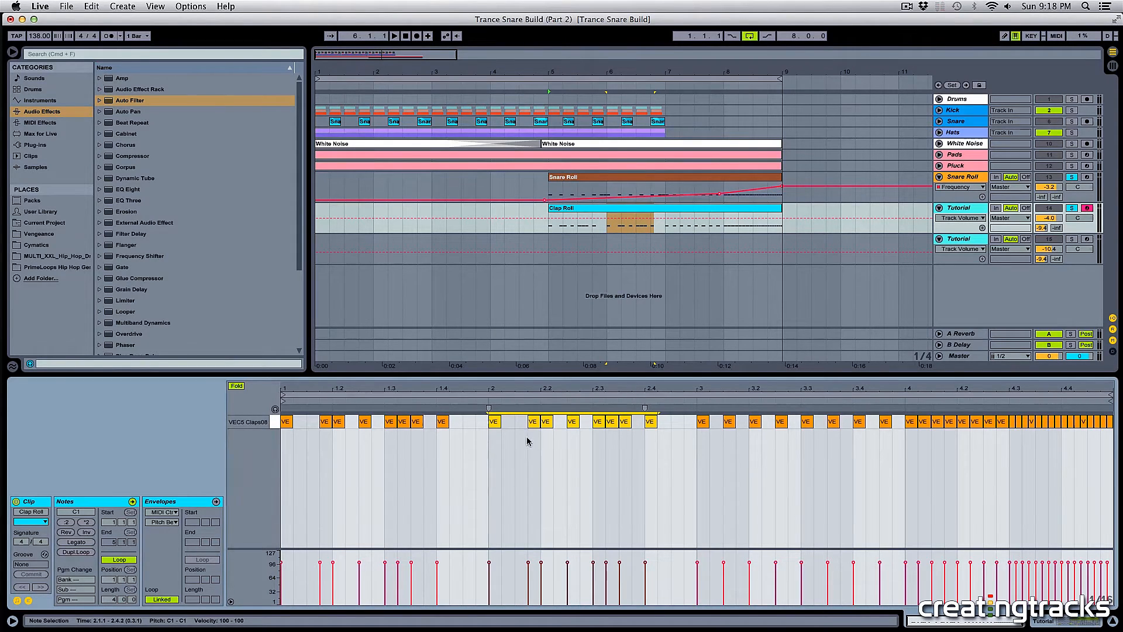
click(504, 440)
key(space)
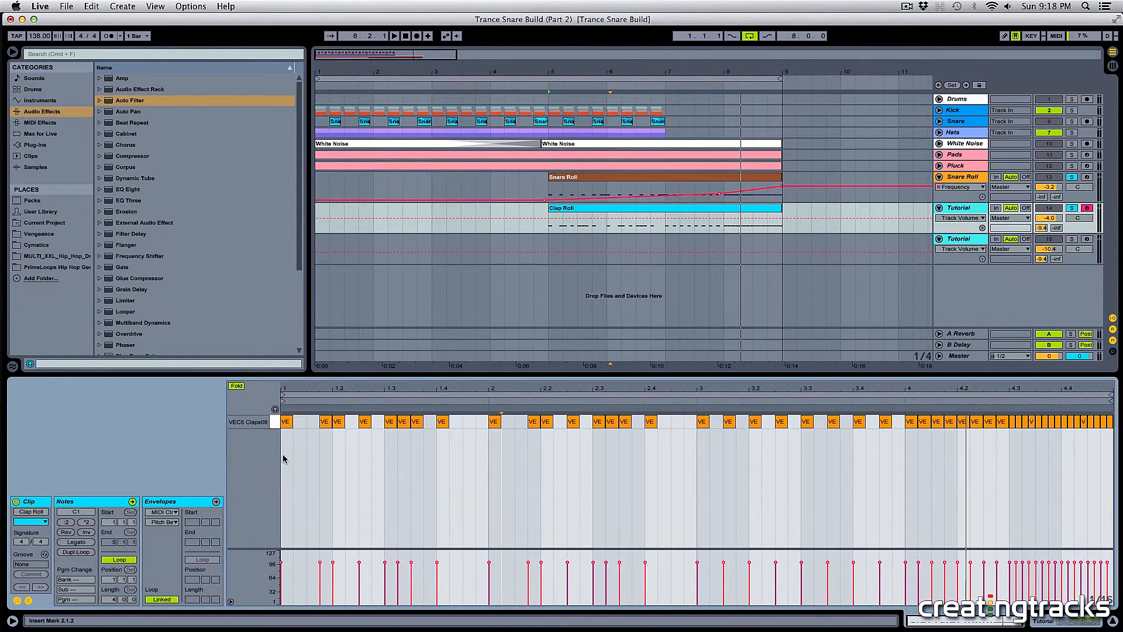
key(space)
Add clap notes at 2.4.3 and 2.4.4 at the end of bar 2 and play the transition into bar 3
click(497, 434)
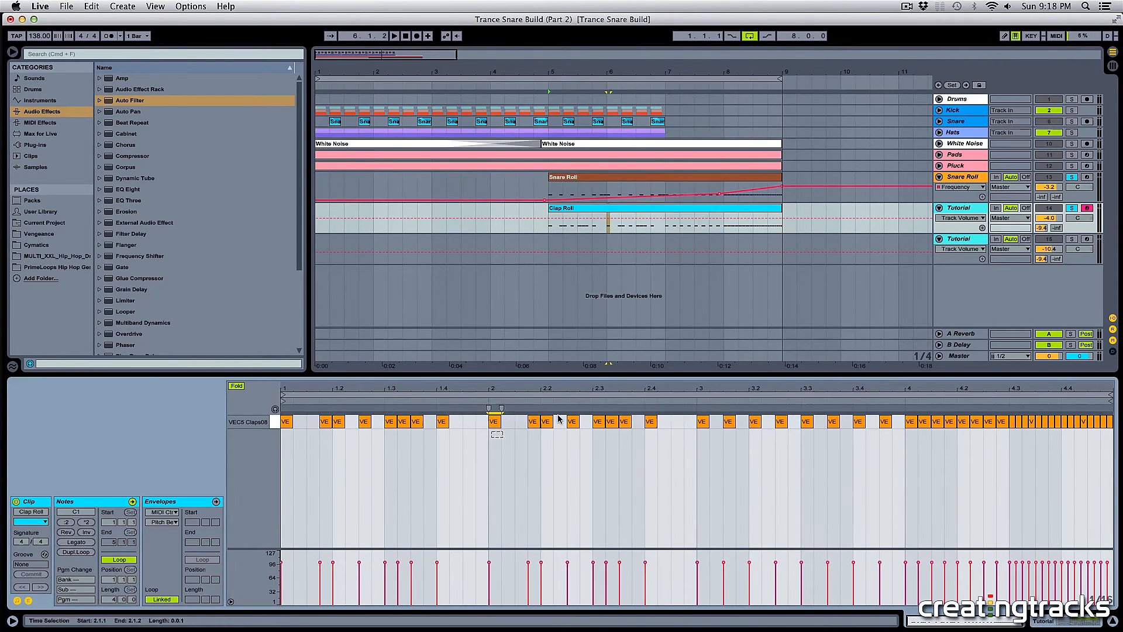
double_click(677, 421)
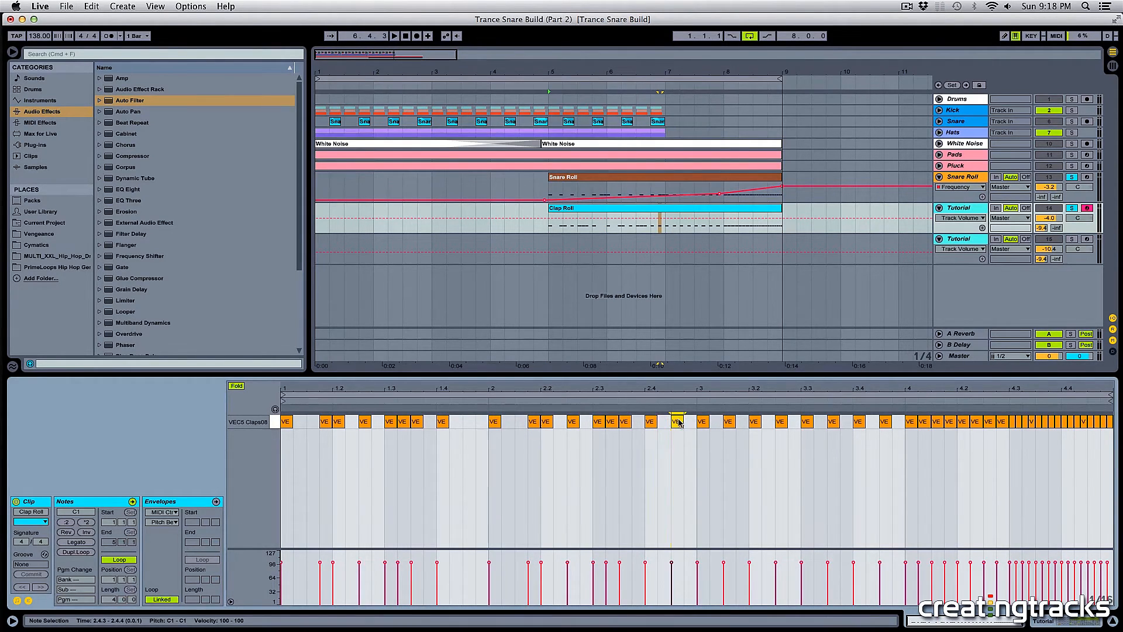
drag(679, 421, 689, 423)
key(space)
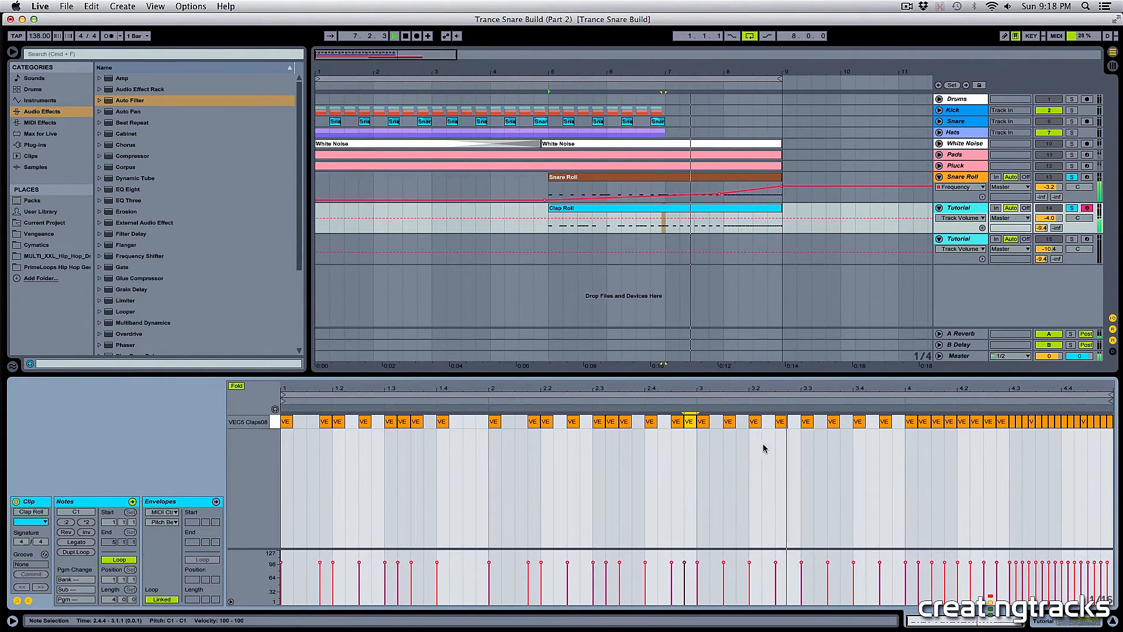
key(space)
Fill bar 3 of the Clap Roll clip with continuous 1/16 notes and play from arrangement bar 7
drag(672, 435, 1119, 422)
drag(702, 436, 896, 417)
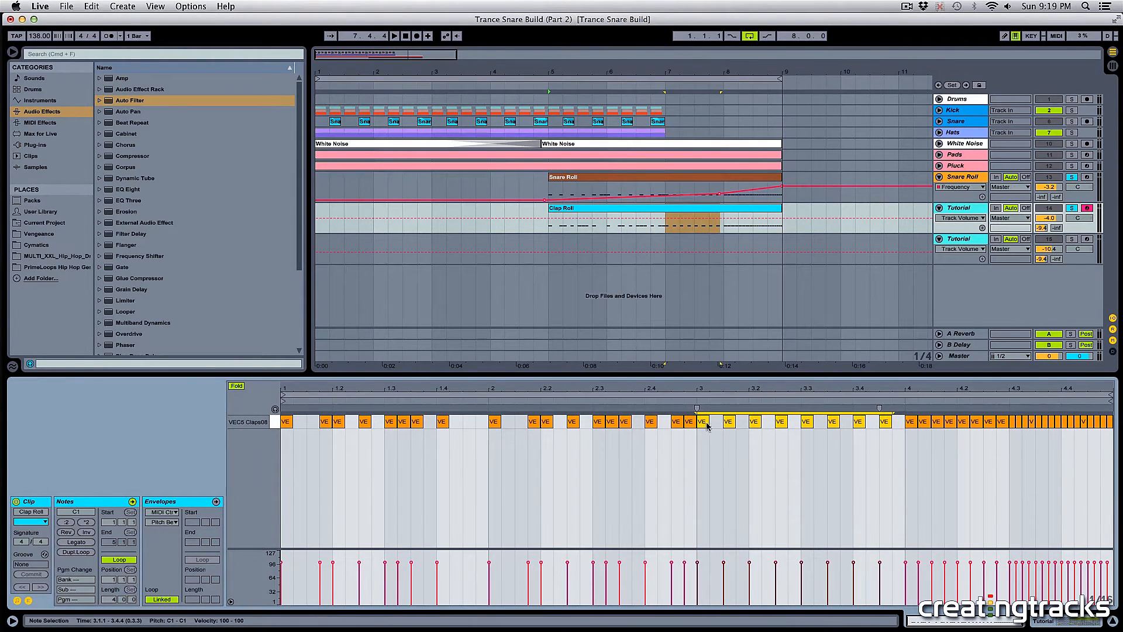
drag(706, 426, 897, 423)
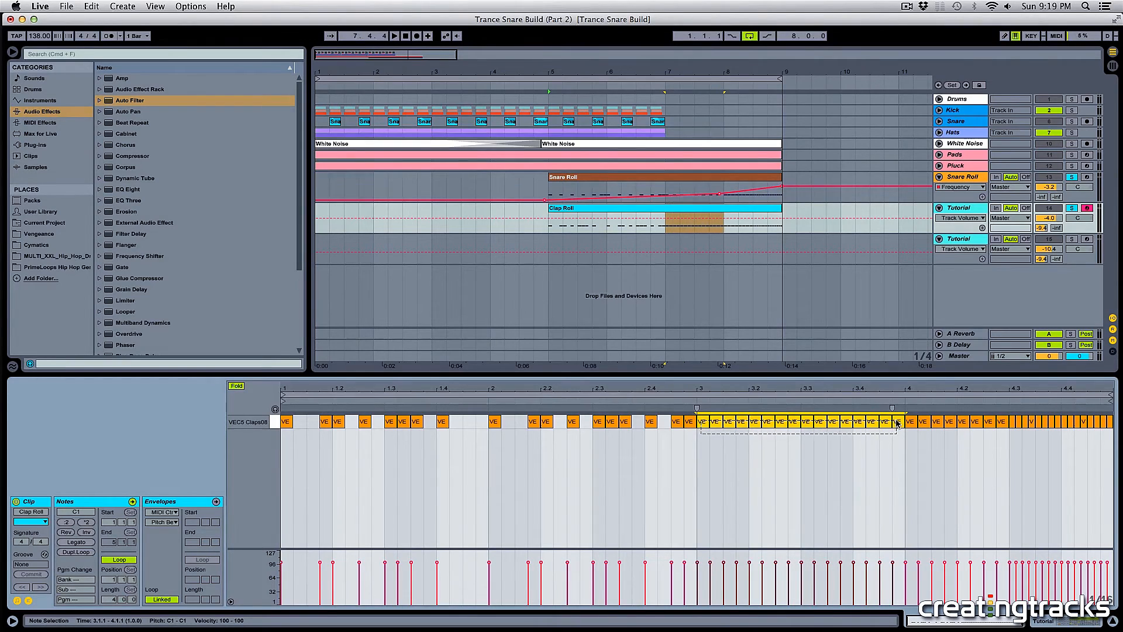
right_click(717, 422)
click(695, 439)
click(697, 439)
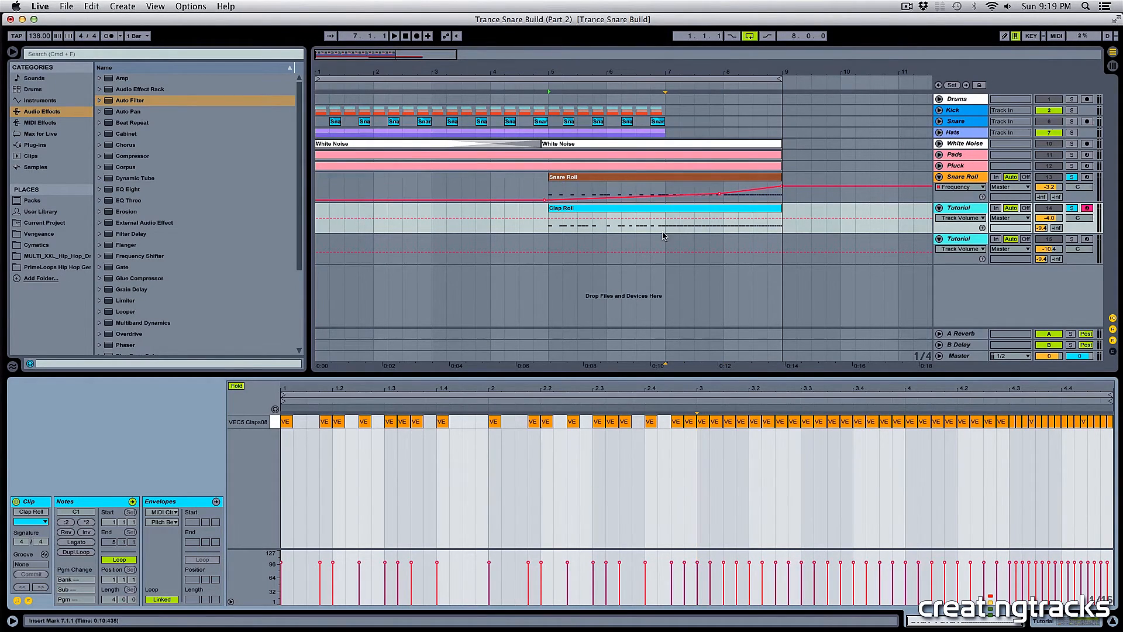
key(space)
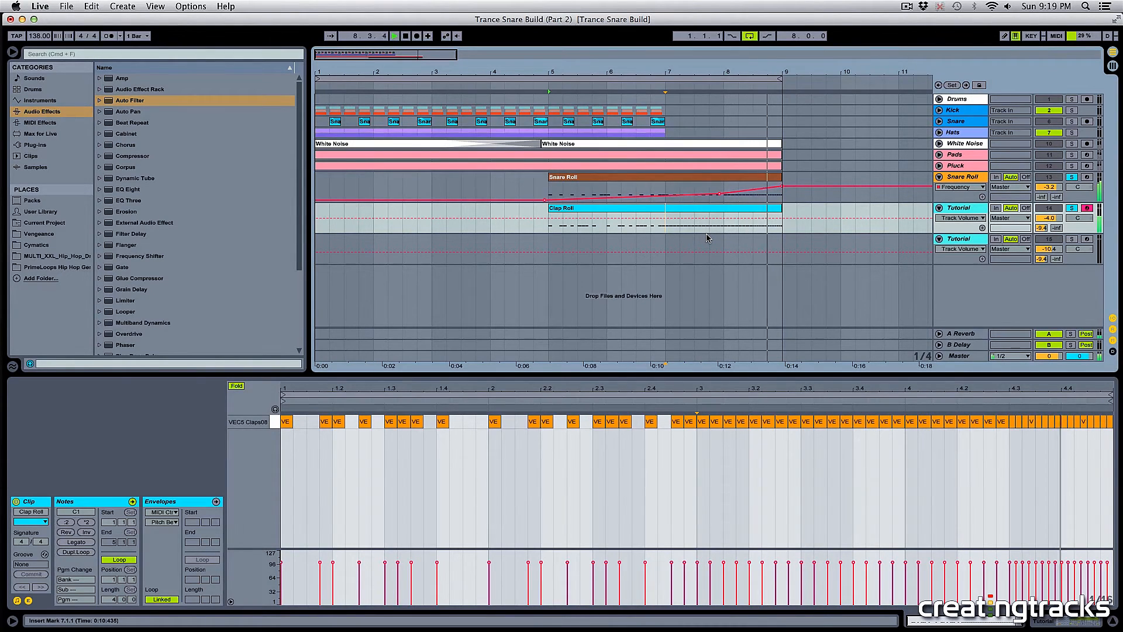
key(space)
In Draw Mode, draw a rising velocity ramp from about 14 to 91 across the bar 3 clap notes
drag(667, 220, 779, 204)
click(670, 226)
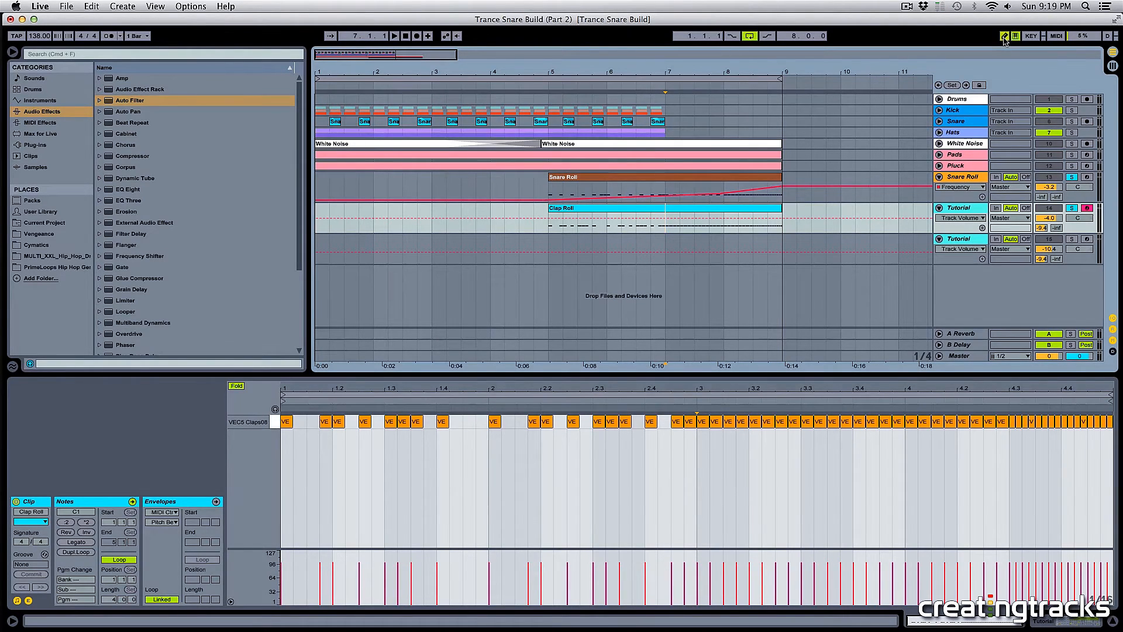
right_click(778, 477)
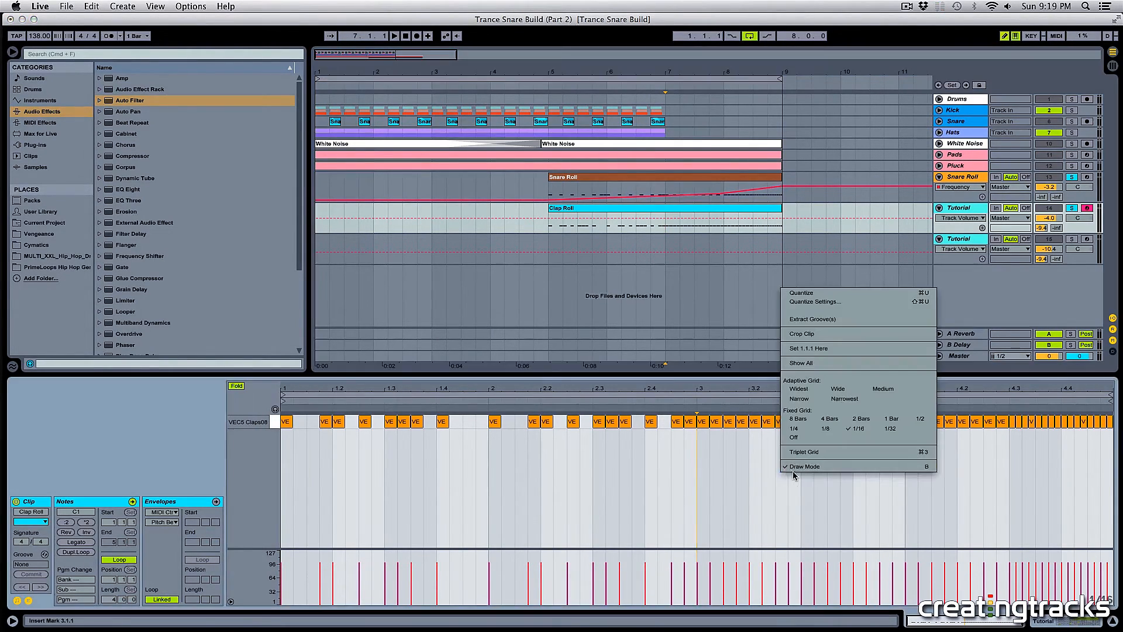
click(796, 472)
right_click(734, 484)
click(776, 474)
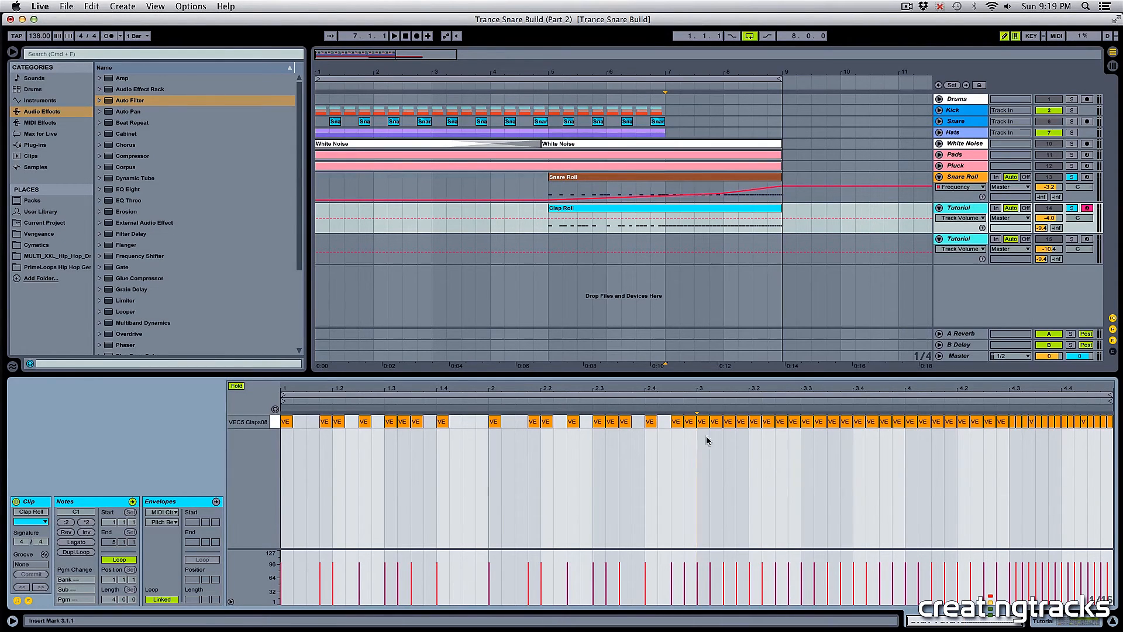
mouse_move(703, 441)
mouse_down()
mouse_move(901, 419)
mouse_move(890, 432)
mouse_move(700, 426)
mouse_up()
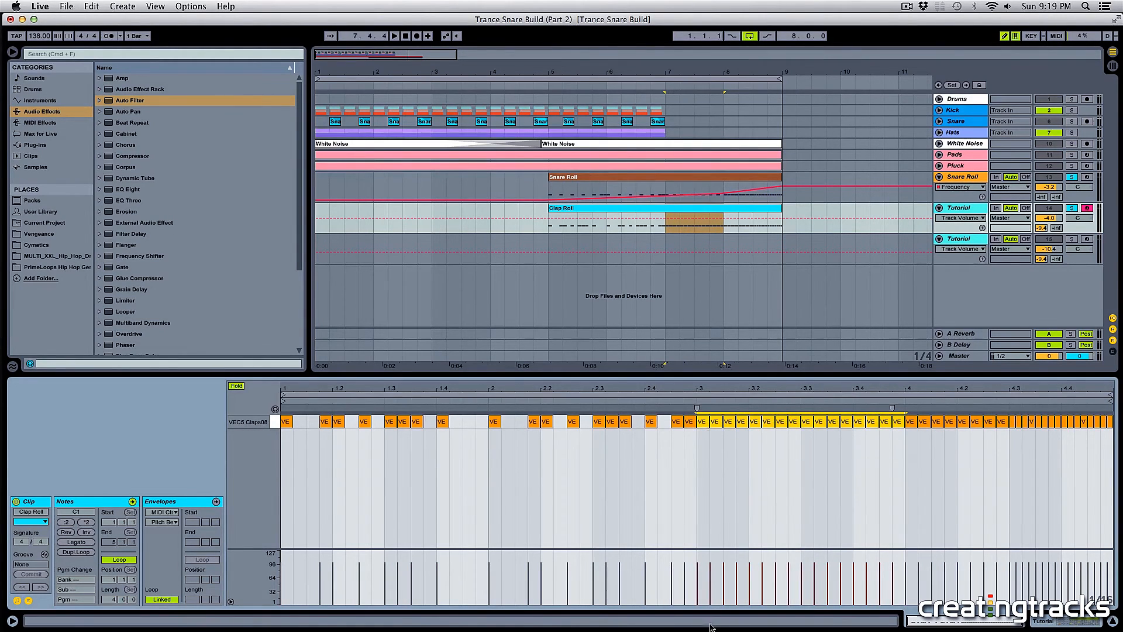
drag(702, 597, 706, 596)
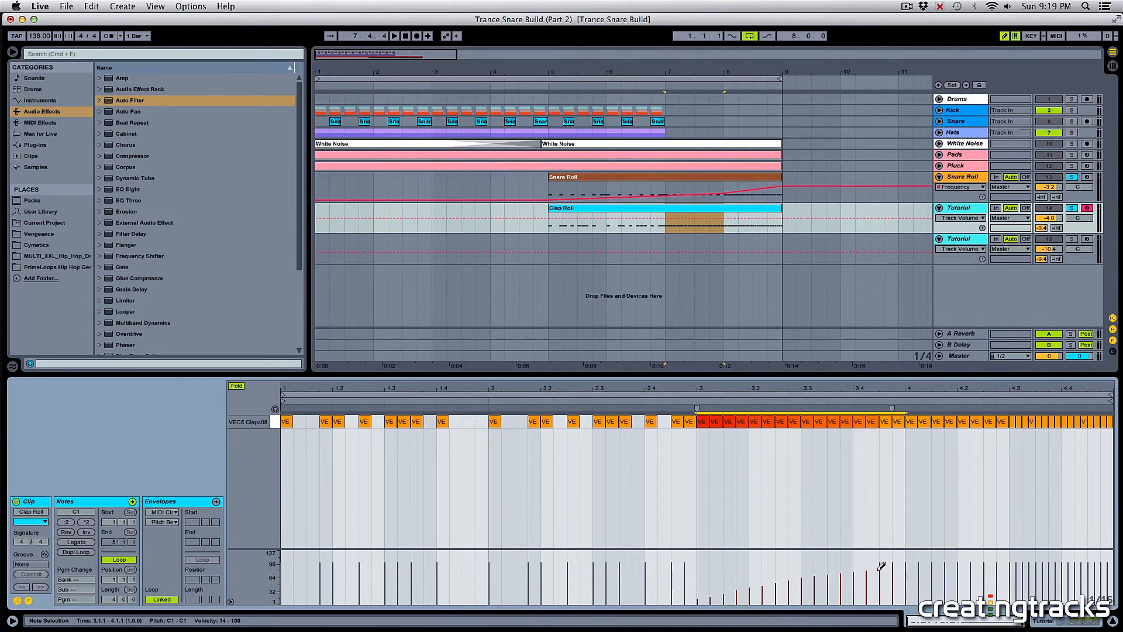
drag(897, 562, 898, 562)
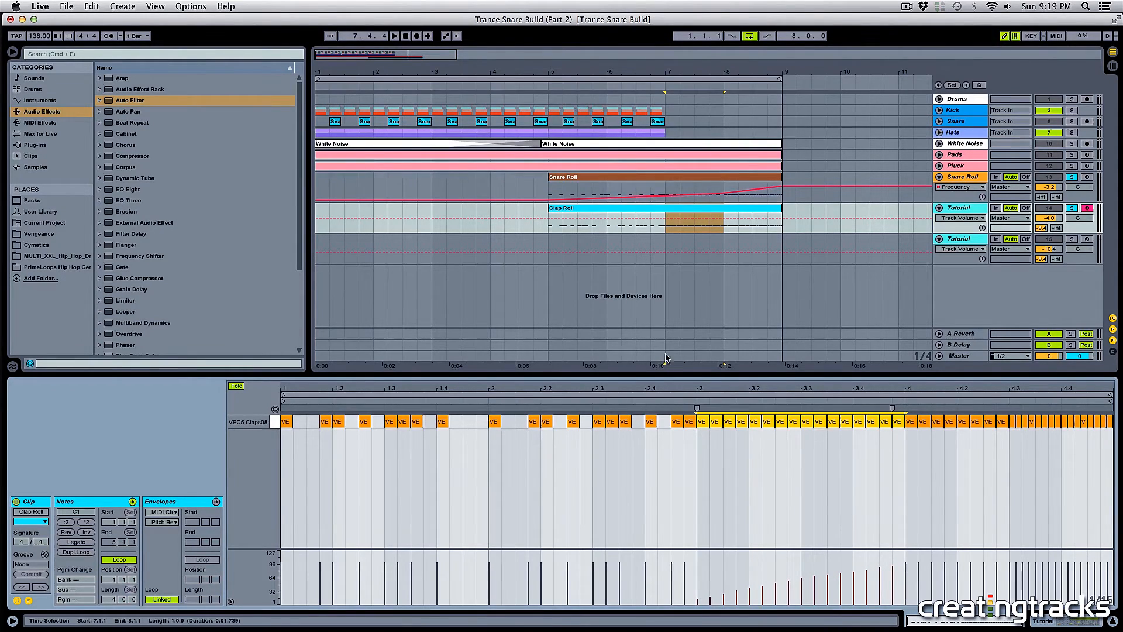
Turn off Draw Mode and play the rolls from arrangement bar 7 to the end of the clip
key(b)
click(667, 241)
key(space)
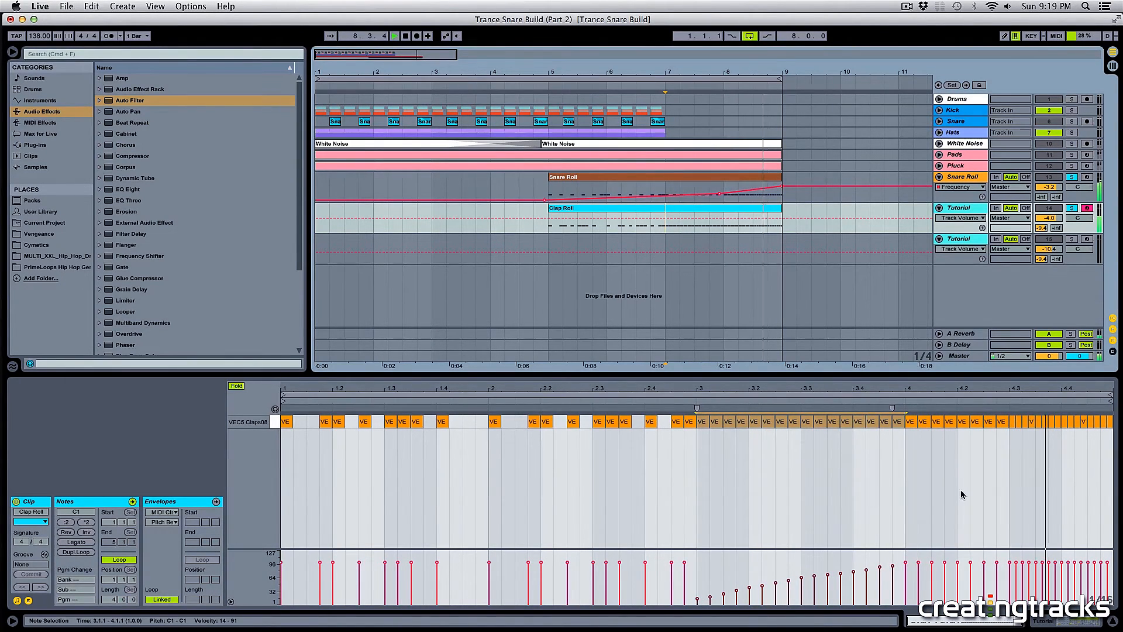
key(space)
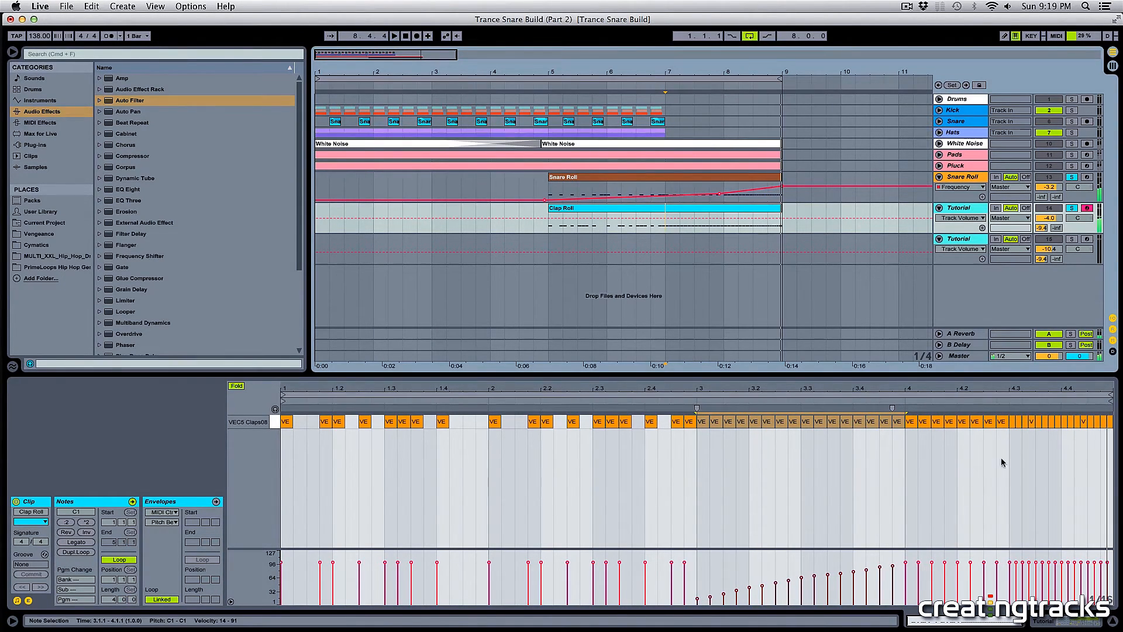
Raise the velocity of every other bar 3 clap note, starting at 3.1.1, to about 98 and play the accented pattern
click(697, 598)
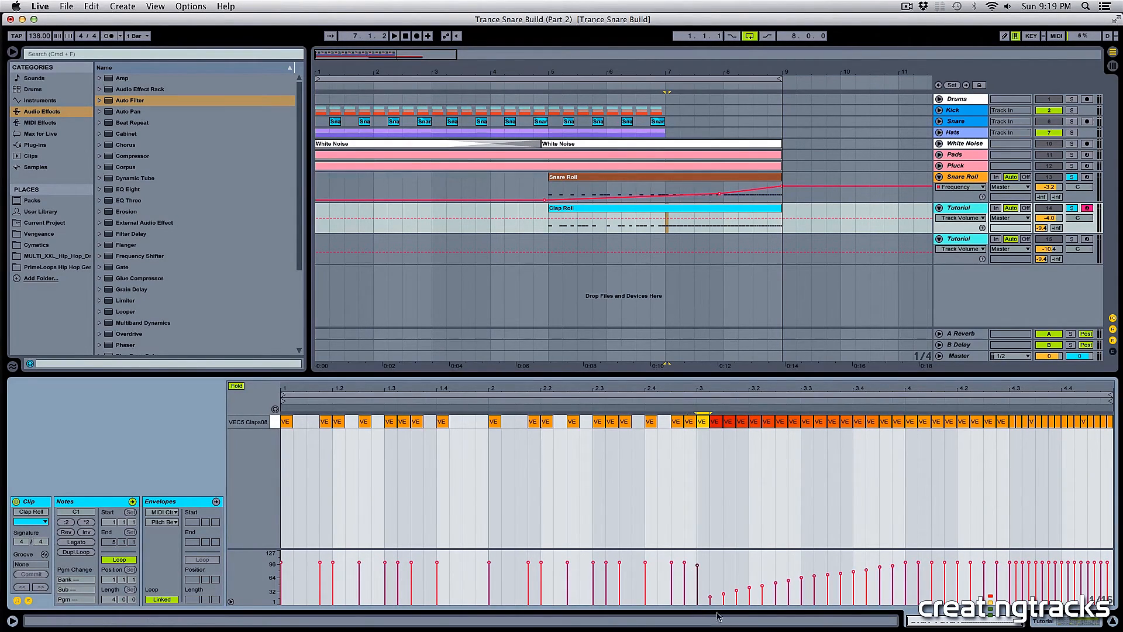
mouse_move(724, 593)
mouse_down()
mouse_move(724, 571)
mouse_move(751, 563)
mouse_up()
click(777, 583)
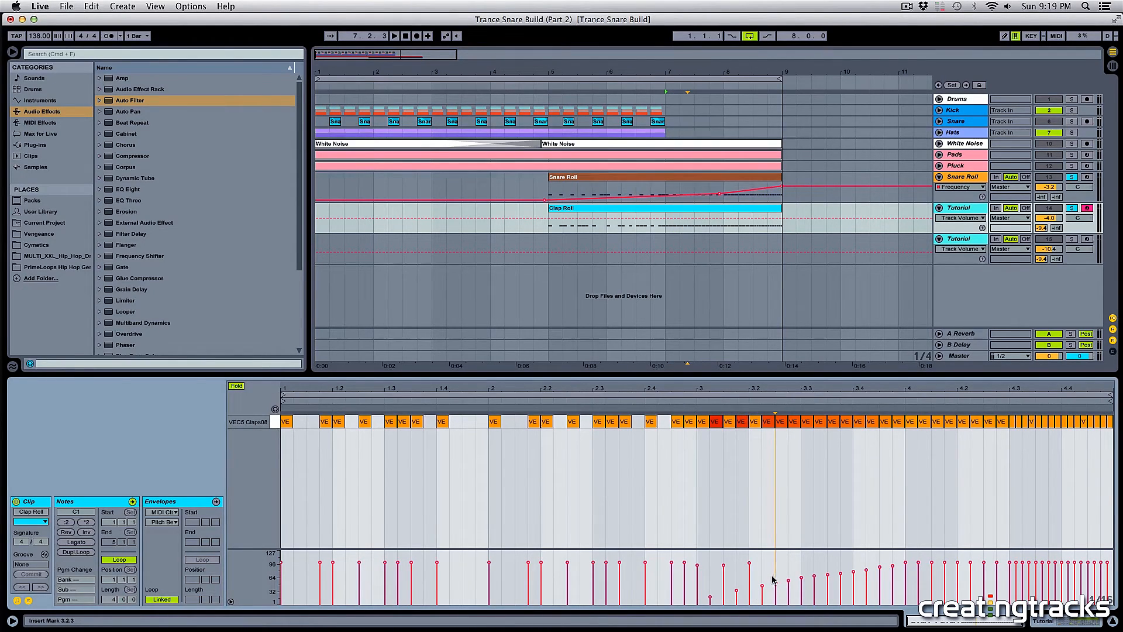
mouse_move(776, 585)
mouse_down()
mouse_move(802, 564)
mouse_move(880, 564)
mouse_up()
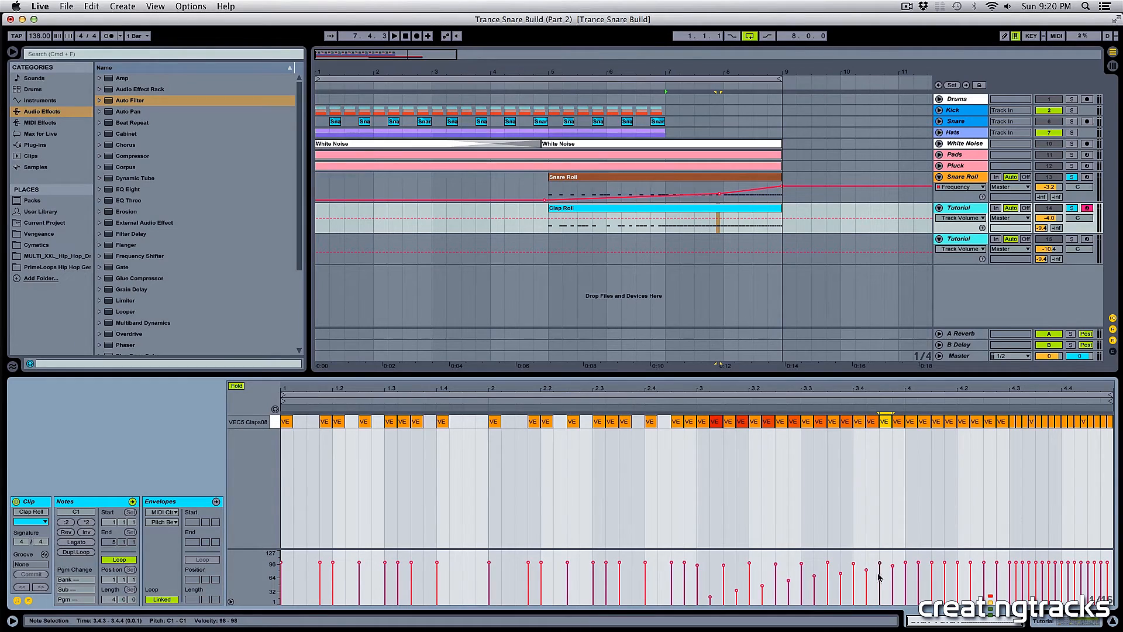
key(space)
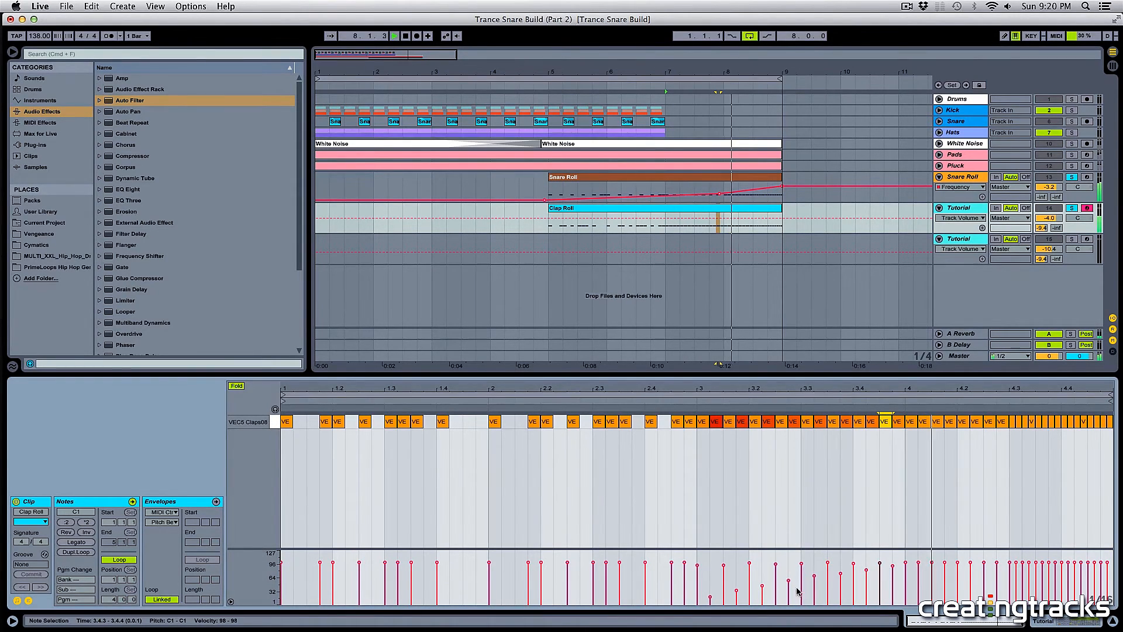
Set the velocities of the clap notes at 3.1.2 and 3.1.4 to about 43 and play the roll
click(710, 596)
key(space)
drag(736, 596, 735, 593)
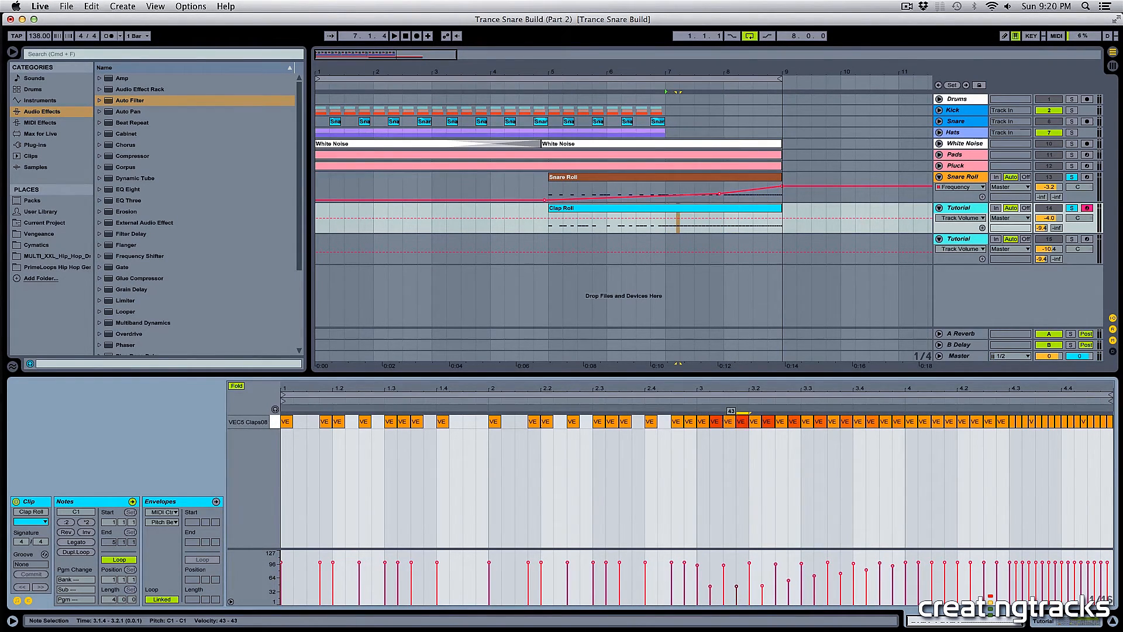
key(space)
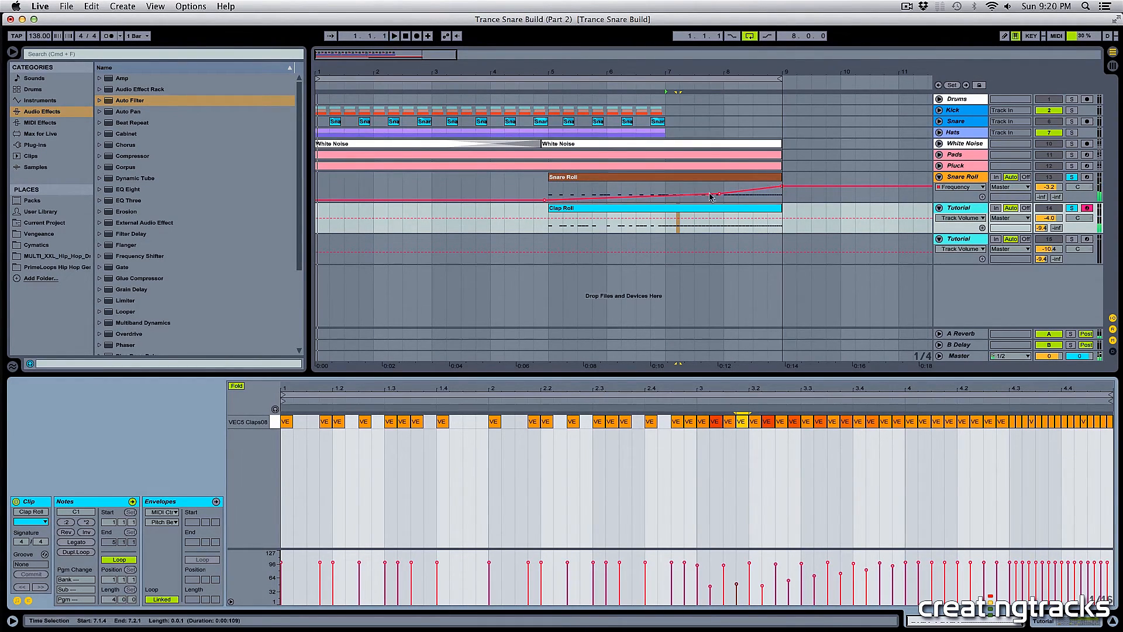
click(585, 220)
key(space)
Unsolo the snare and clap roll tracks and play the full arrangement from bar 1
click(1073, 177)
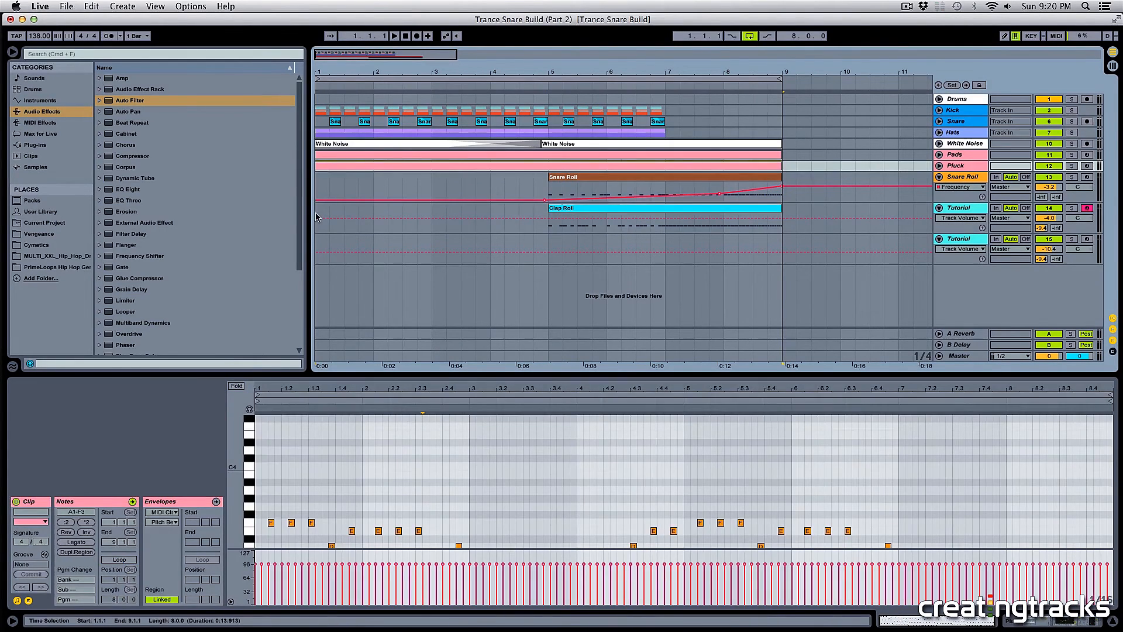
click(319, 215)
key(space)
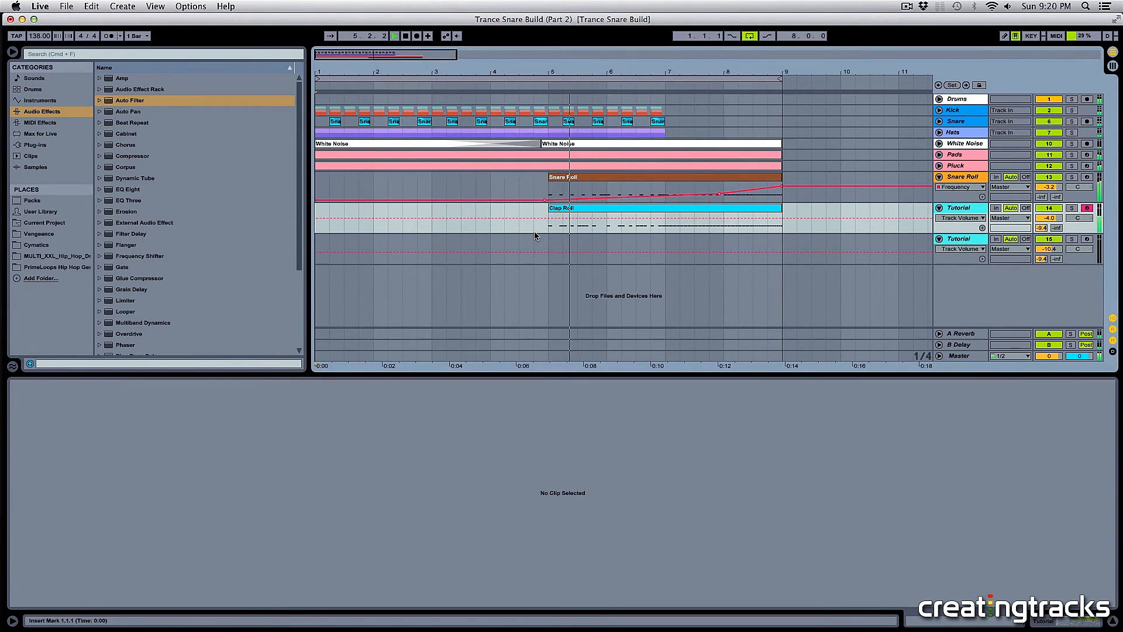
click(669, 229)
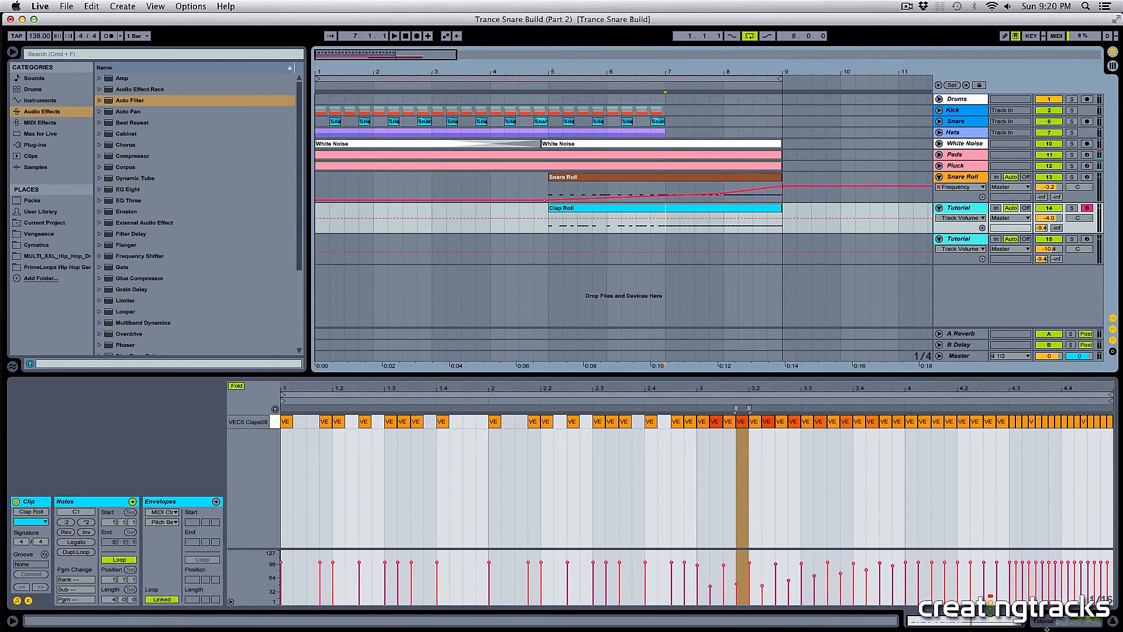
Show the device chains and examine the Snare Roll's Auto Filter frequency automation across the length of the roll
key(shift+Tab)
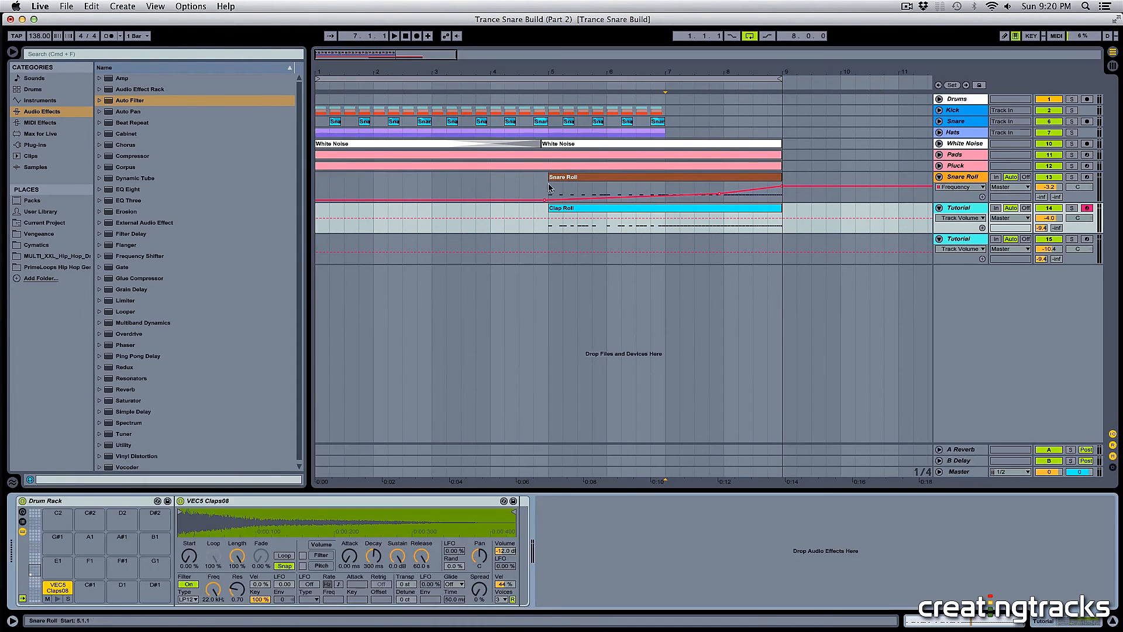
click(549, 188)
click(960, 187)
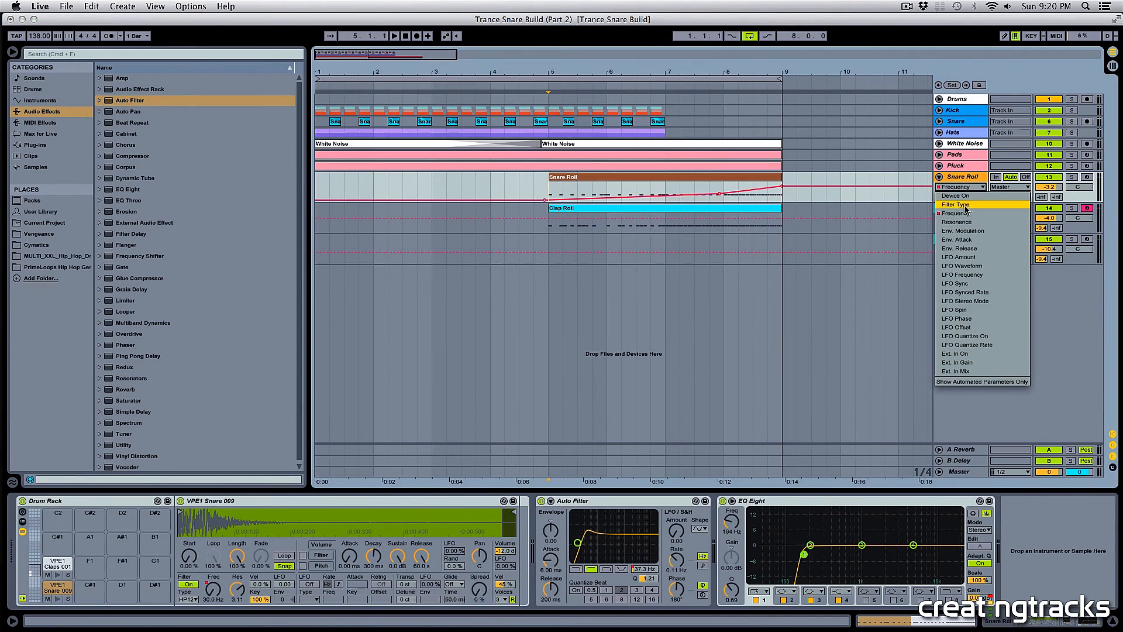
key(Escape)
drag(782, 193, 545, 198)
click(650, 570)
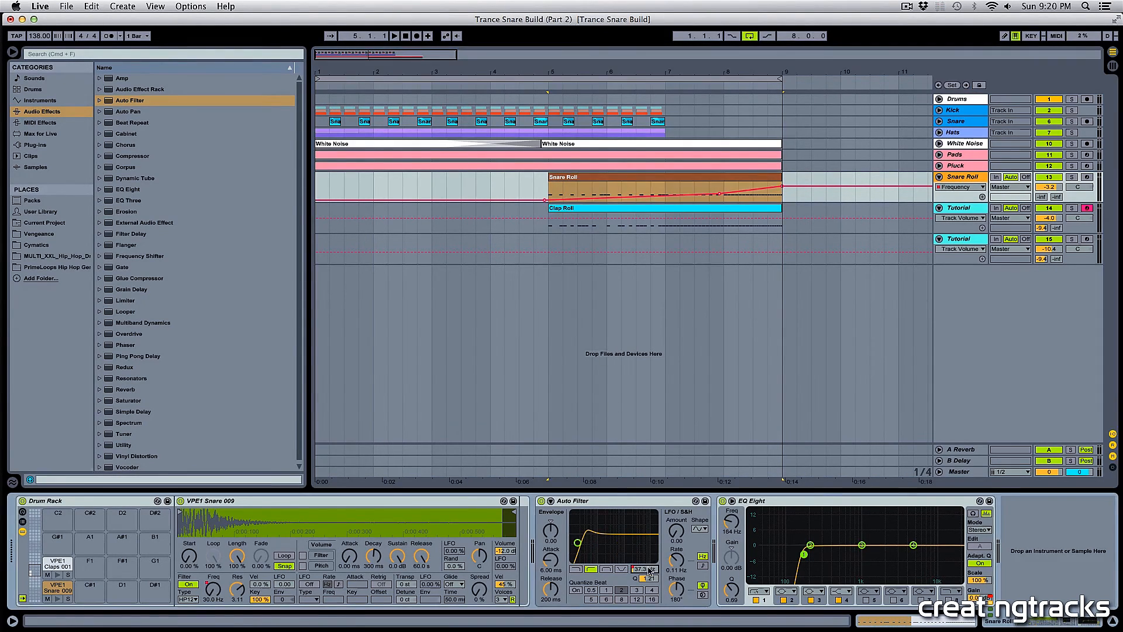
Add an Auto Filter to the Clap Roll track and show its Frequency automation lane
click(123, 101)
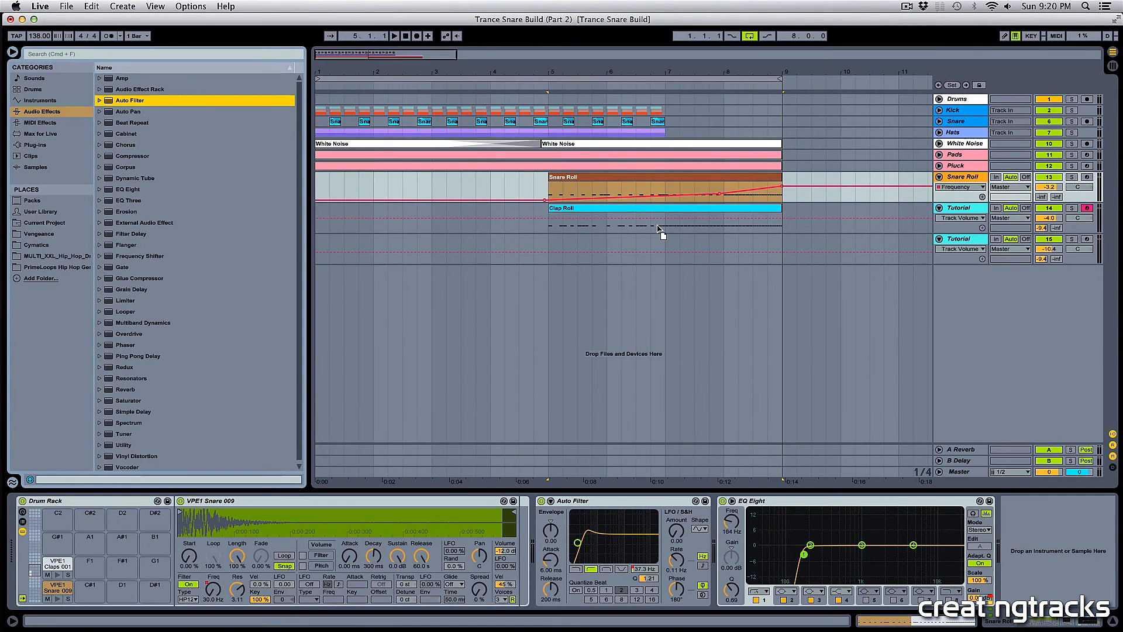
drag(656, 225, 655, 224)
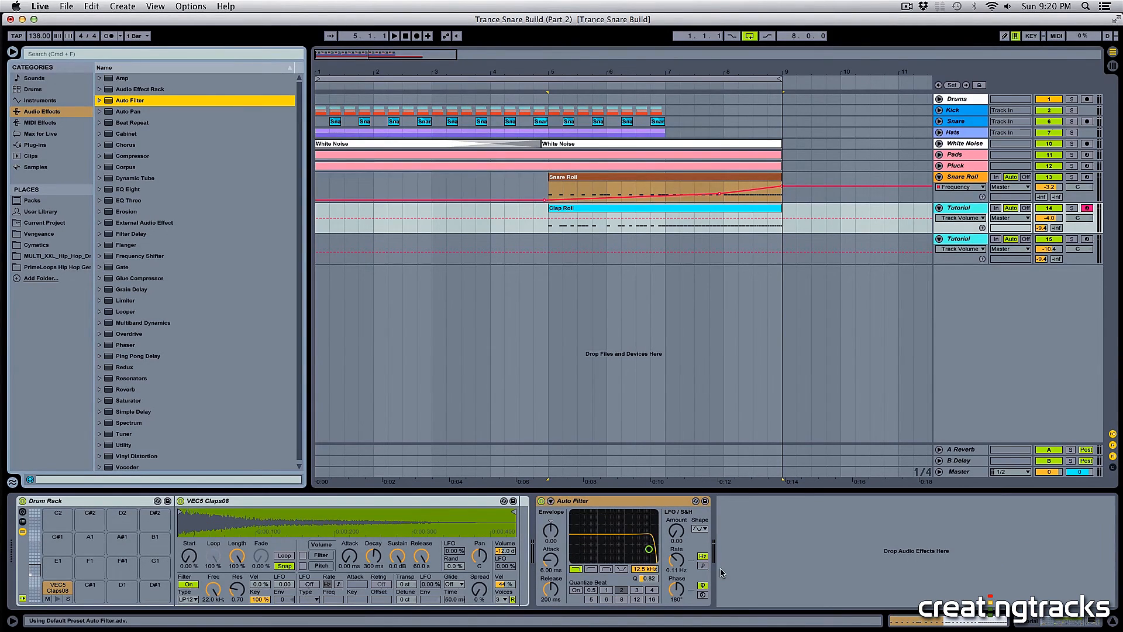
right_click(646, 571)
click(649, 576)
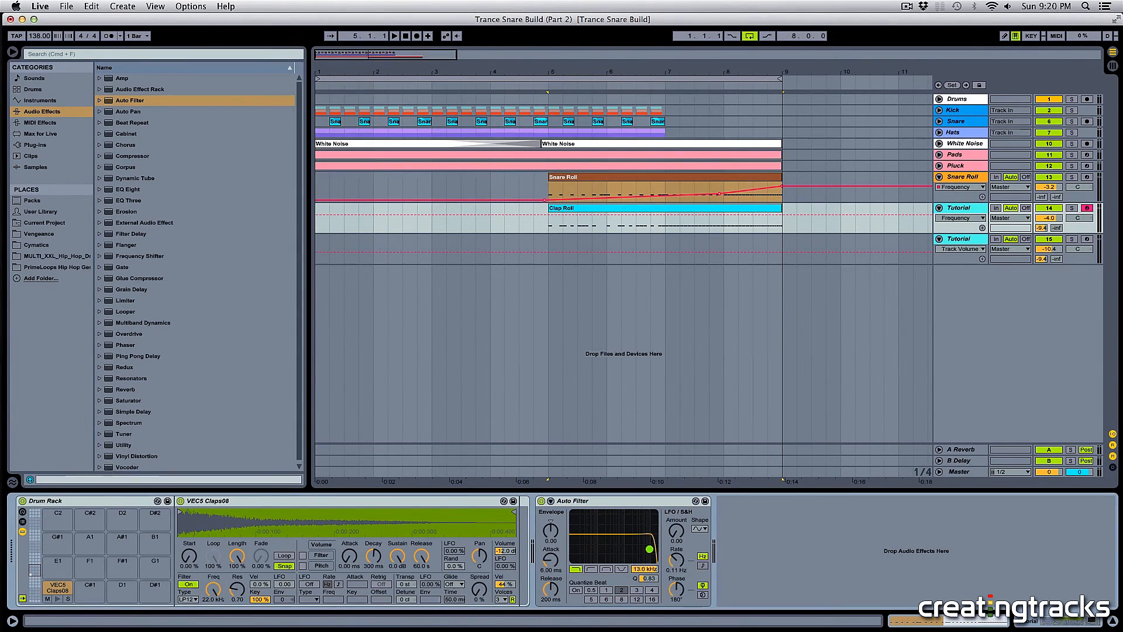
Draw a falling Frequency automation curve on the Clap Roll track from bar 5, bending at bar 7 and about 5.7 kHz before bar 8, ending at bar 9
right_click(646, 561)
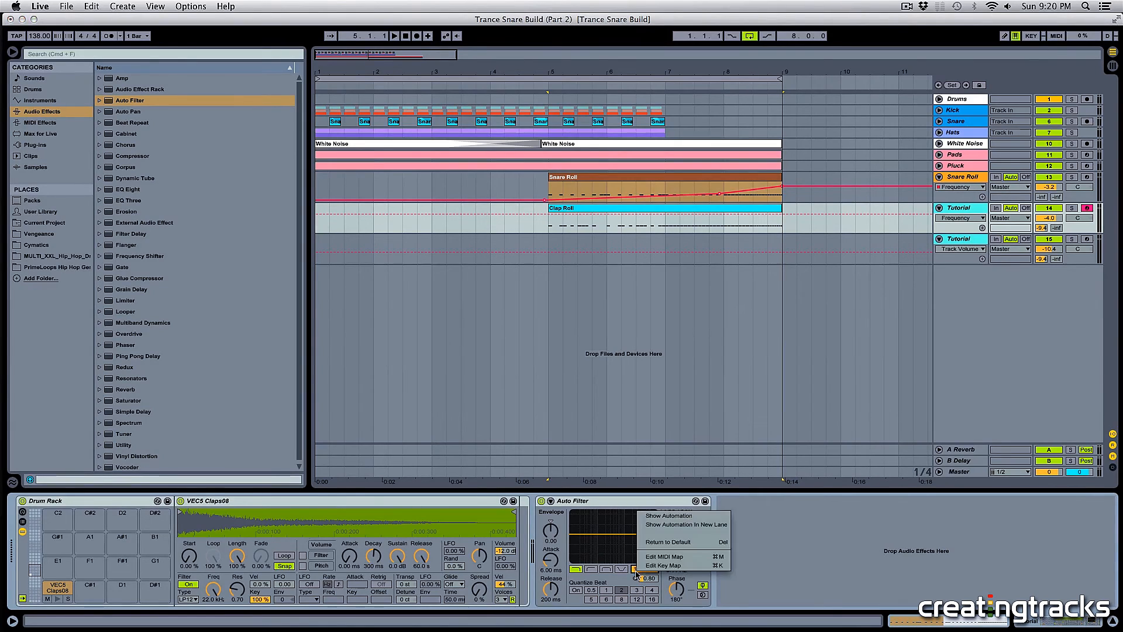
click(678, 518)
click(961, 217)
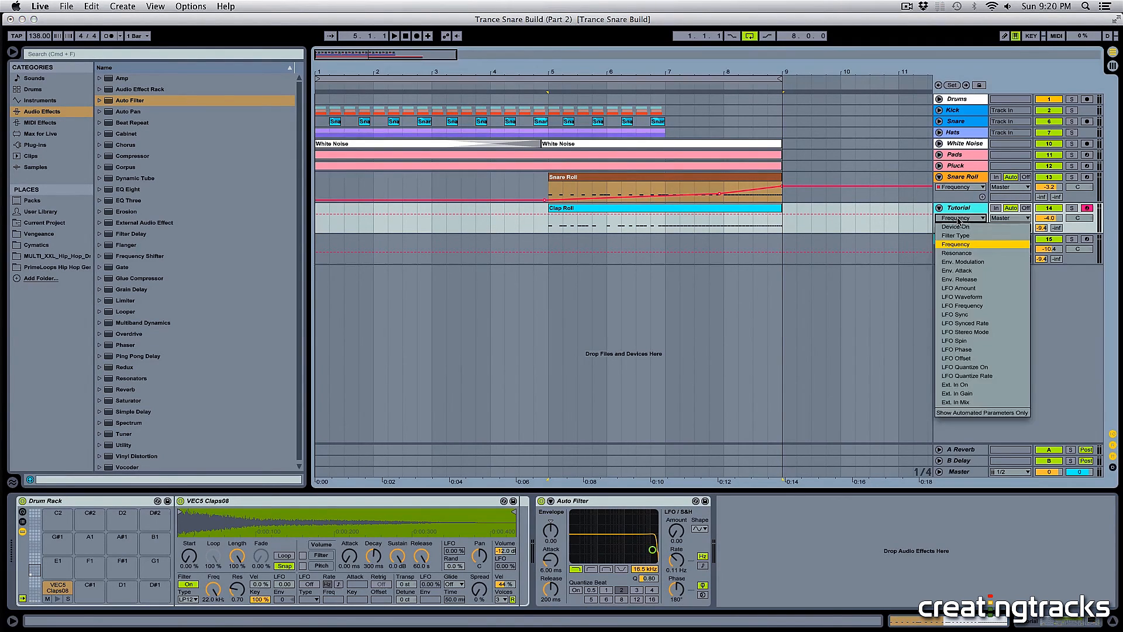
click(851, 220)
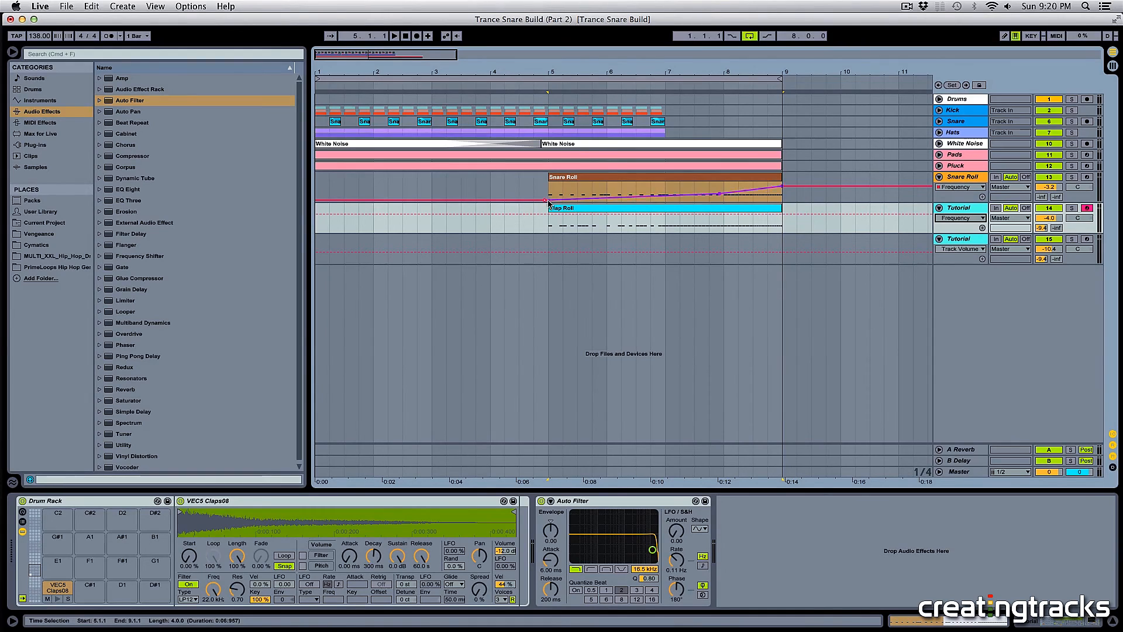
click(540, 214)
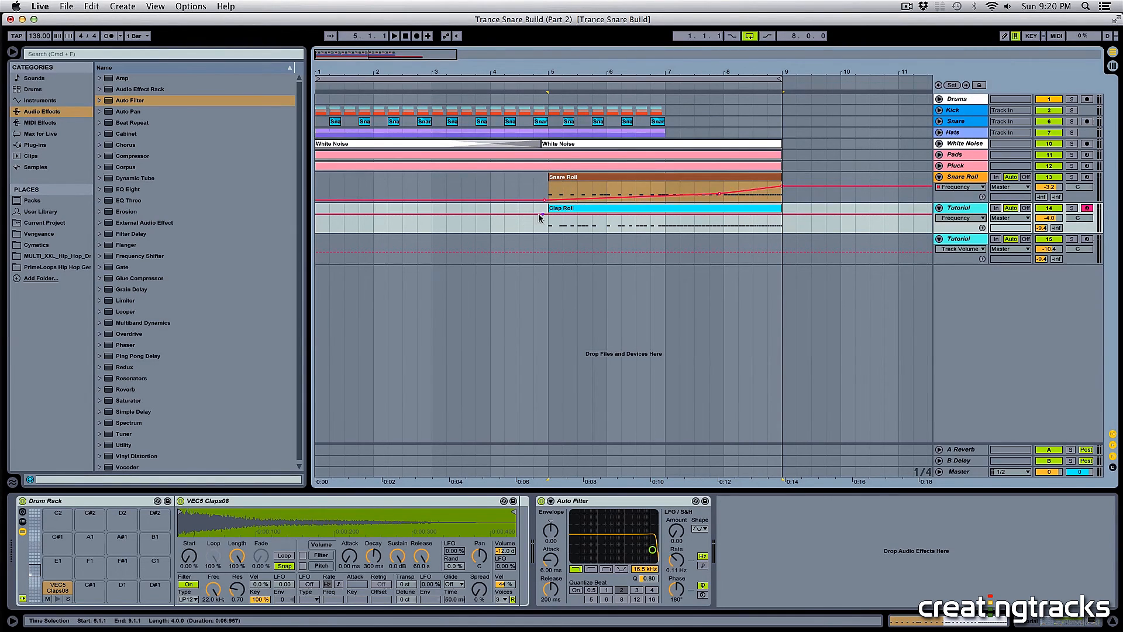
click(548, 214)
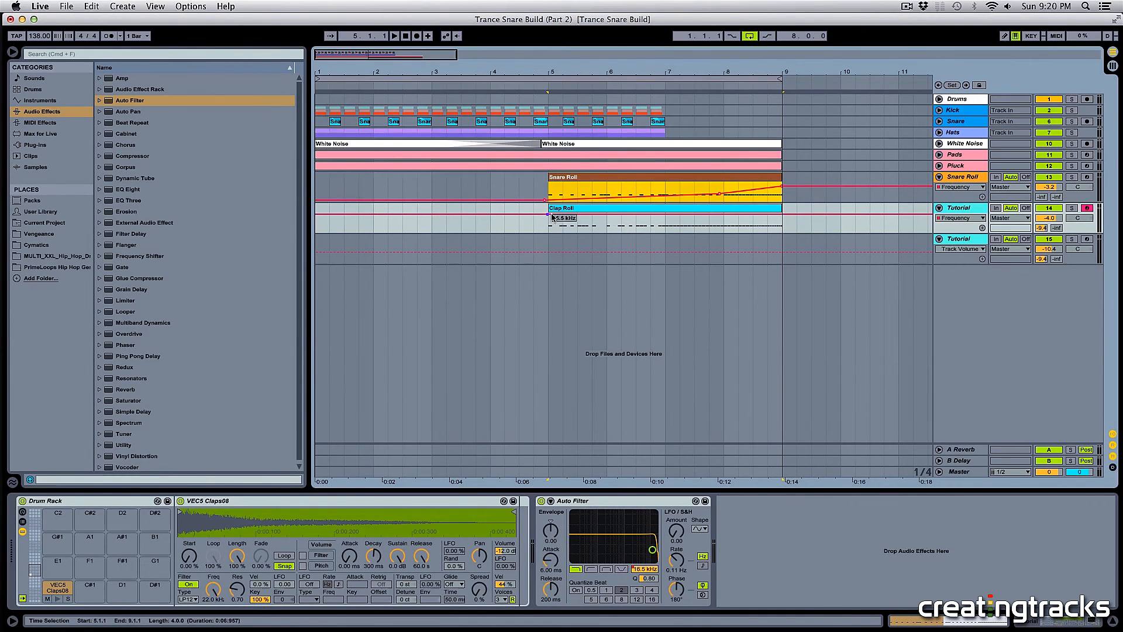
click(724, 215)
drag(724, 215, 782, 223)
click(757, 221)
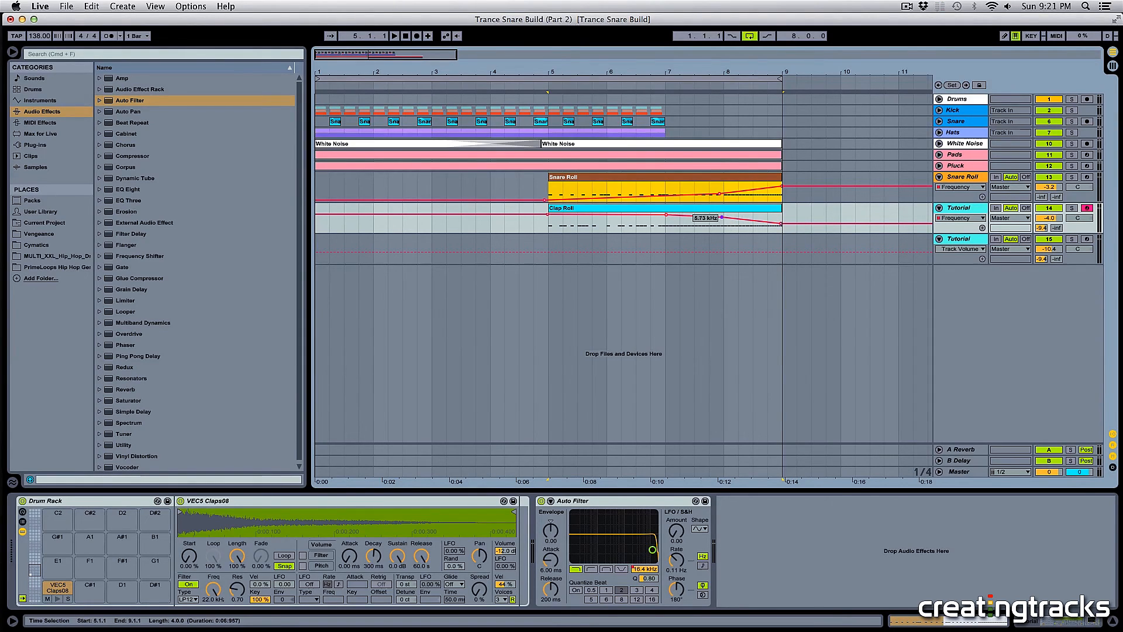
Solo the Clap Roll track and play it from bar 5 to hear the filter sweep
click(547, 226)
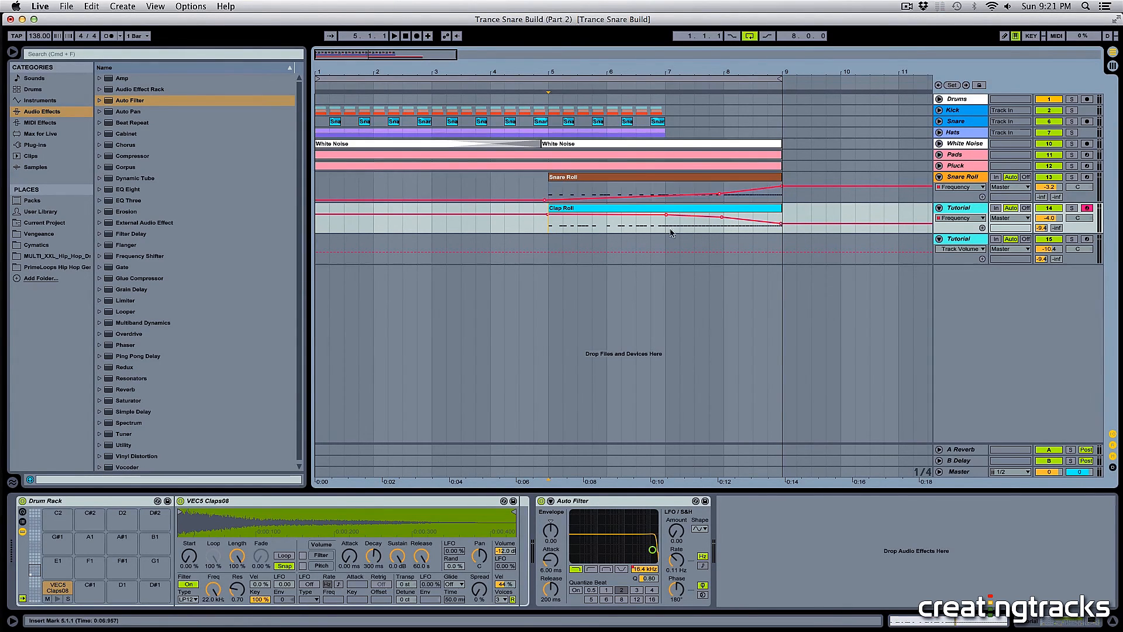
click(1071, 208)
key(space)
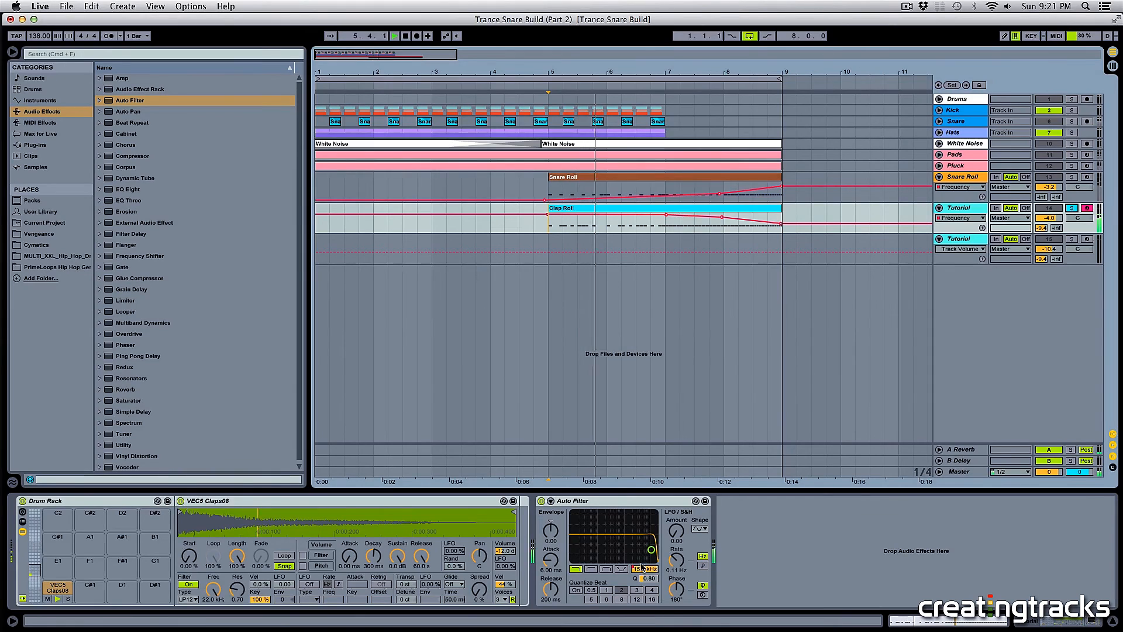
mouse_move(641, 567)
mouse_down()
mouse_move(650, 575)
mouse_move(642, 569)
mouse_up()
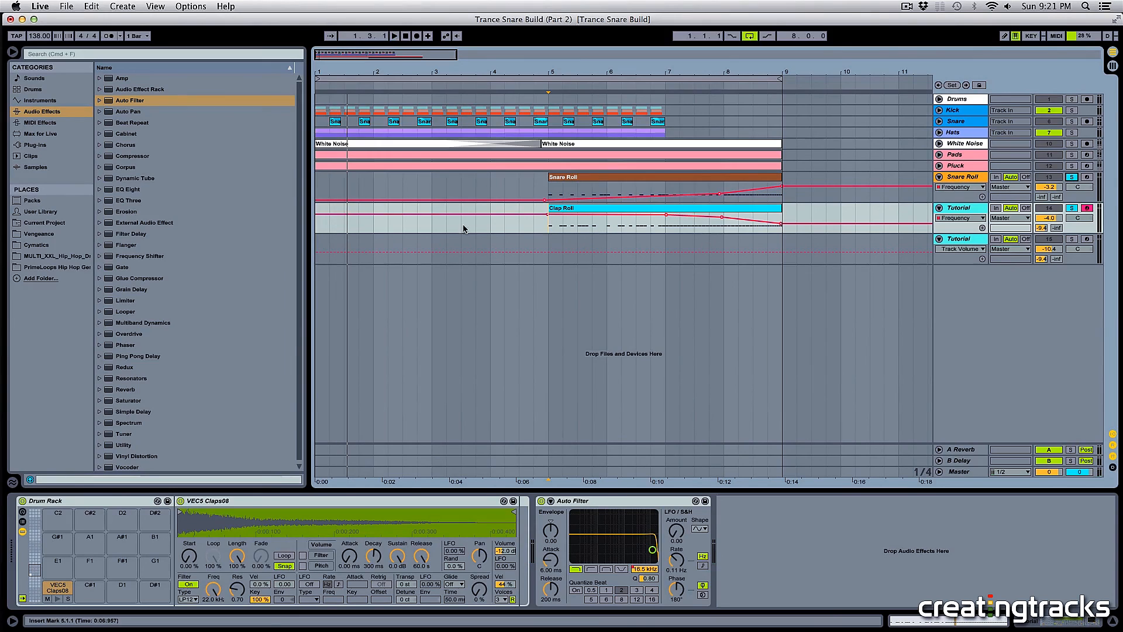
Unsolo the roll tracks and play the full arrangement from bar 1
click(1072, 208)
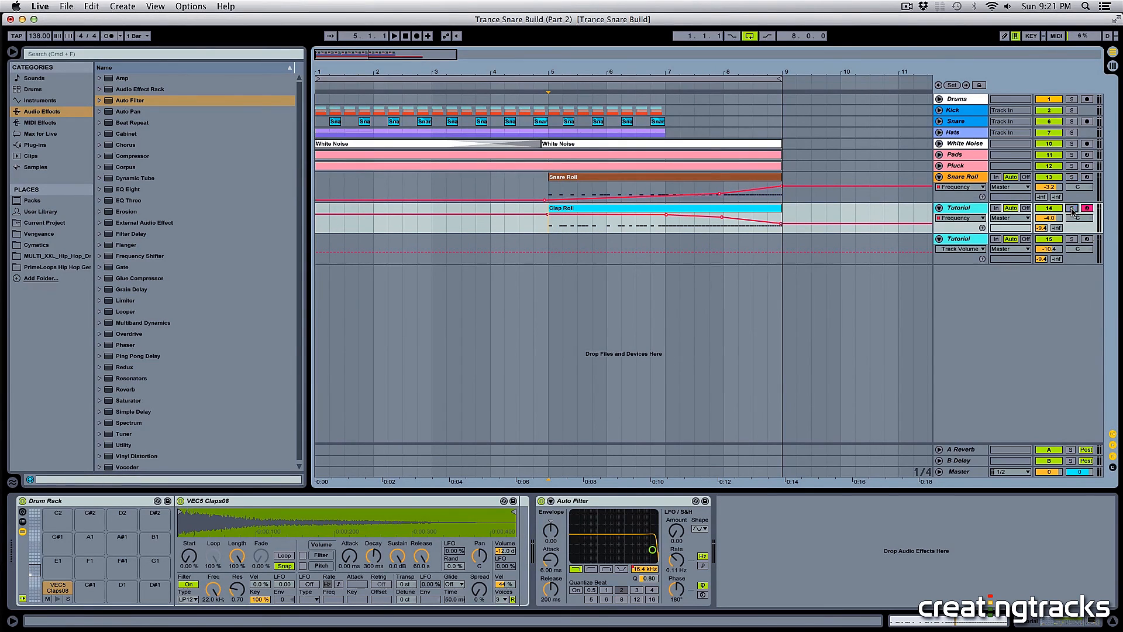
click(338, 164)
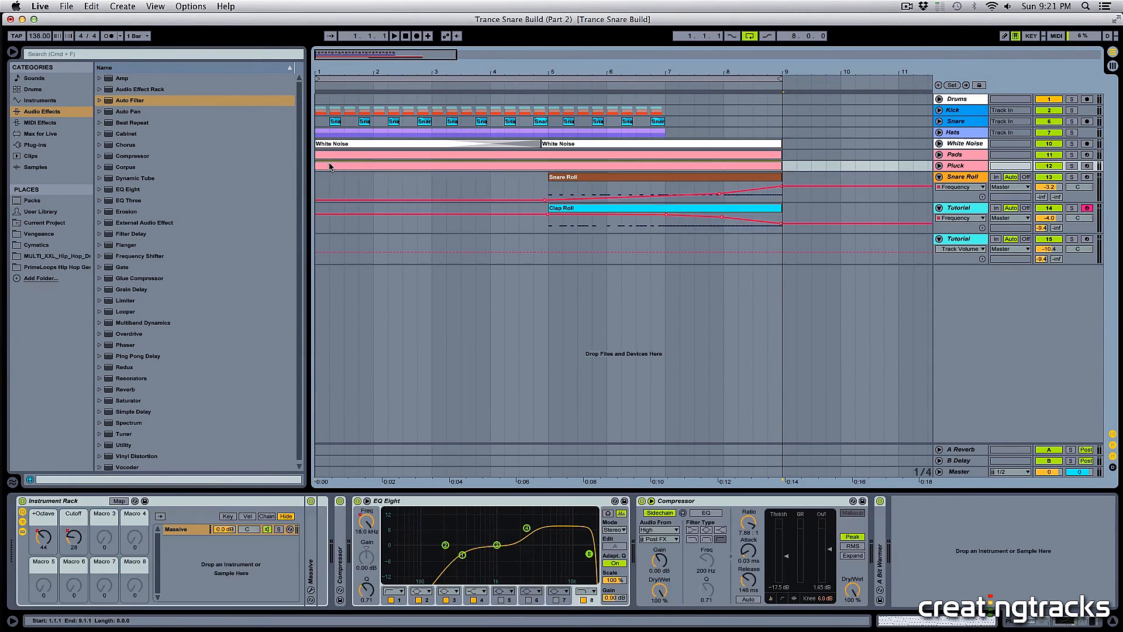
key(space)
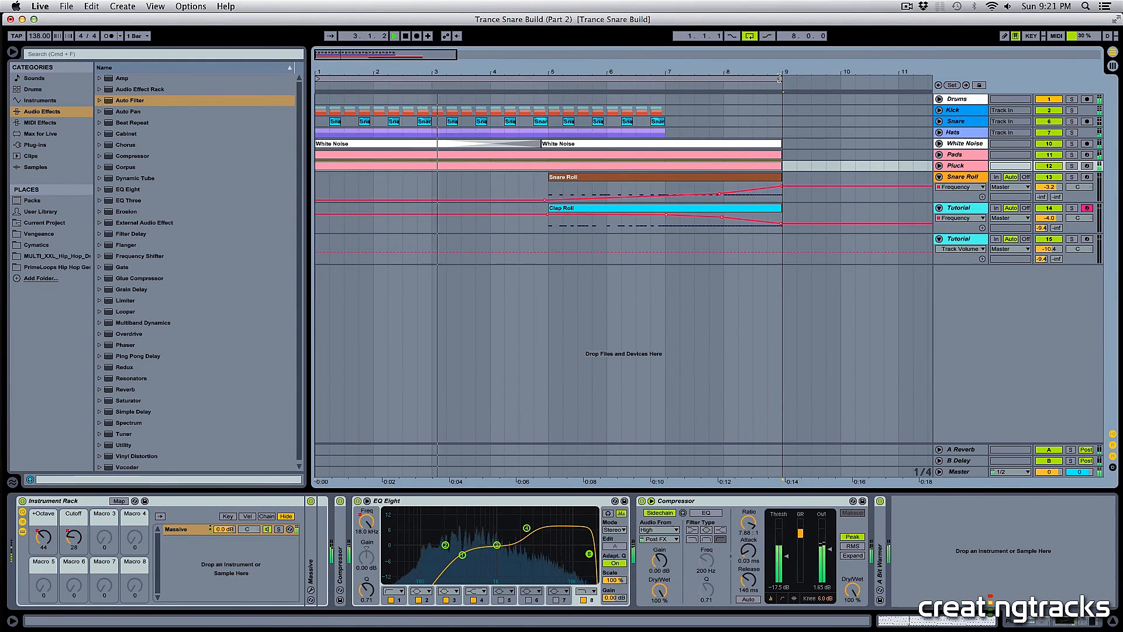
Lower the Snare Roll and Clap Roll track volumes together to -4.1 and -4.9 dB during playback
key(minus)
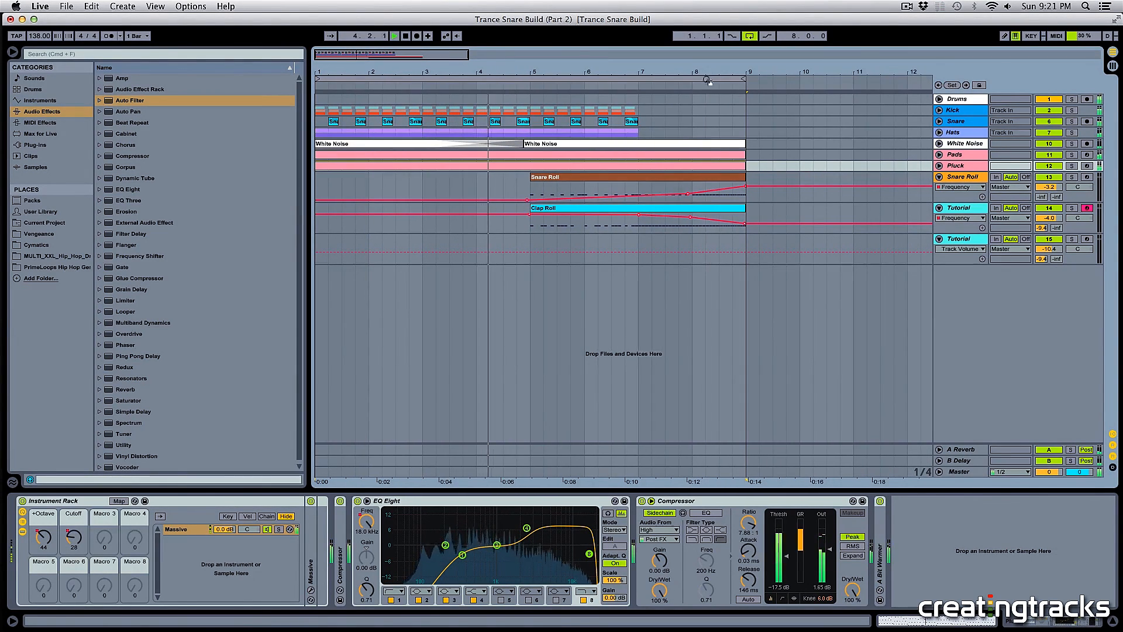
click(972, 177)
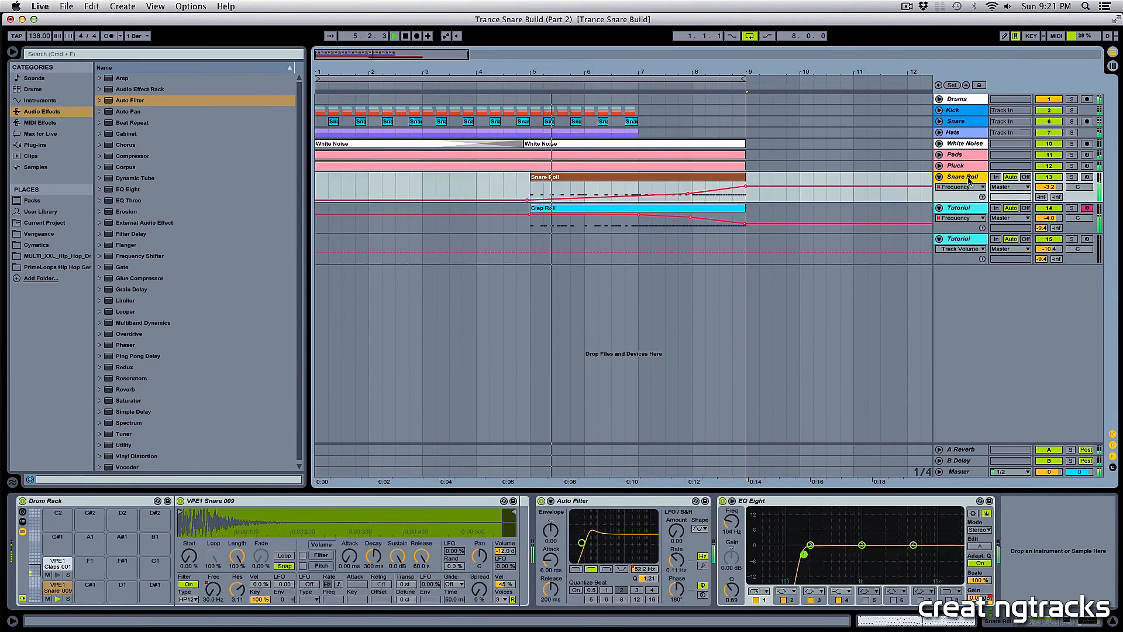
shift+click(979, 208)
click(1049, 188)
drag(1049, 187, 1049, 196)
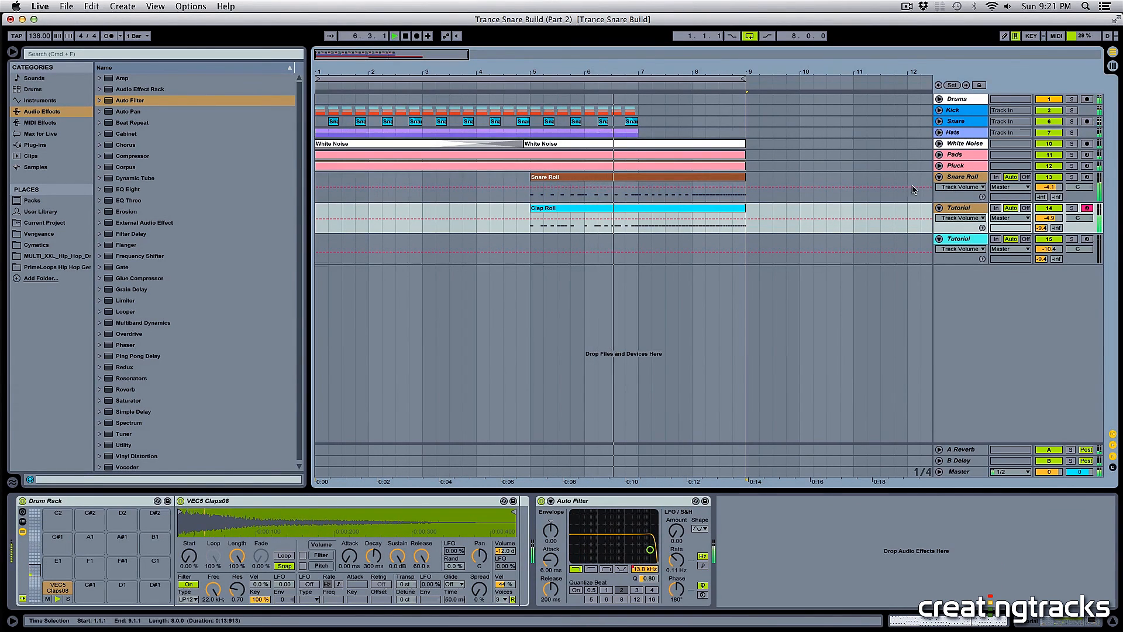
Listen to the build-up with the lowered roll levels, and place the insert marker at 6.4.1 on the Clap Roll track
click(532, 209)
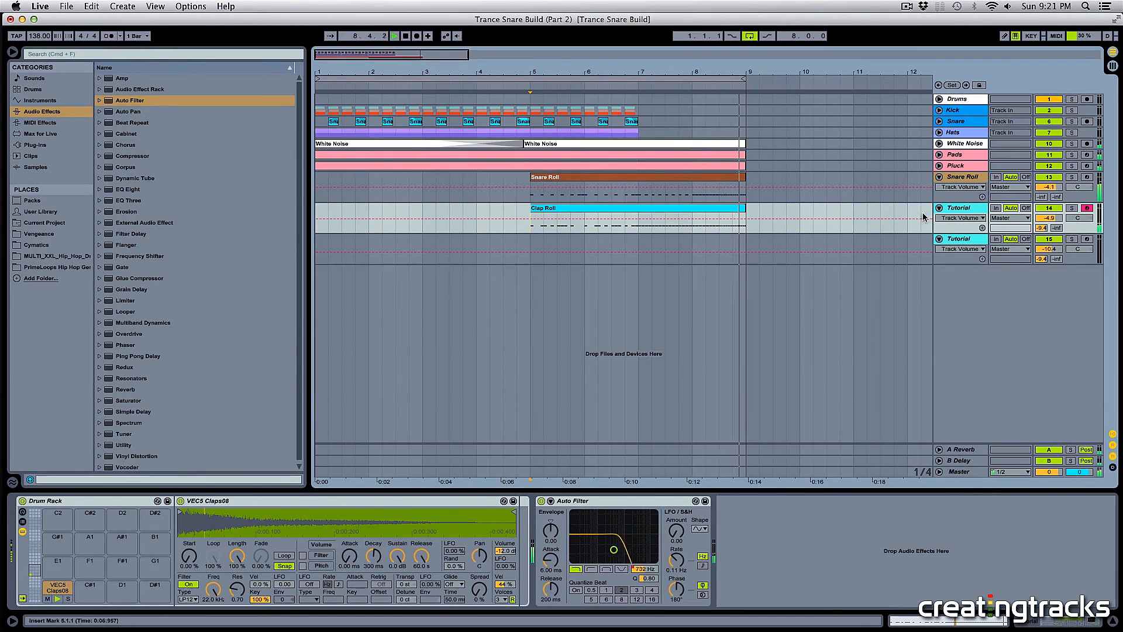
click(732, 215)
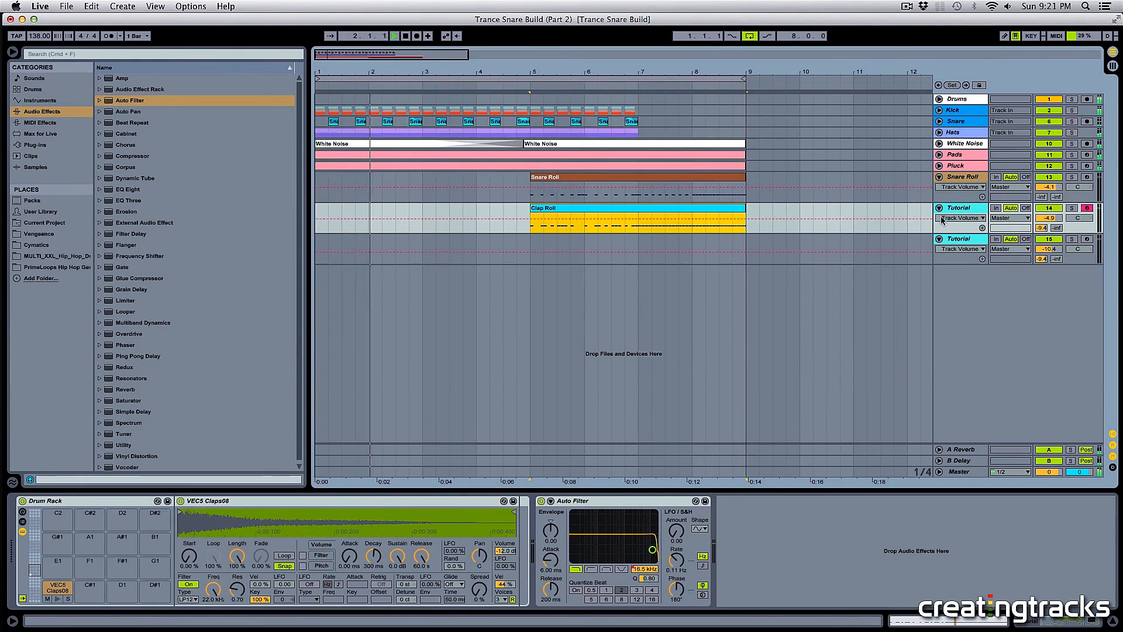
click(626, 230)
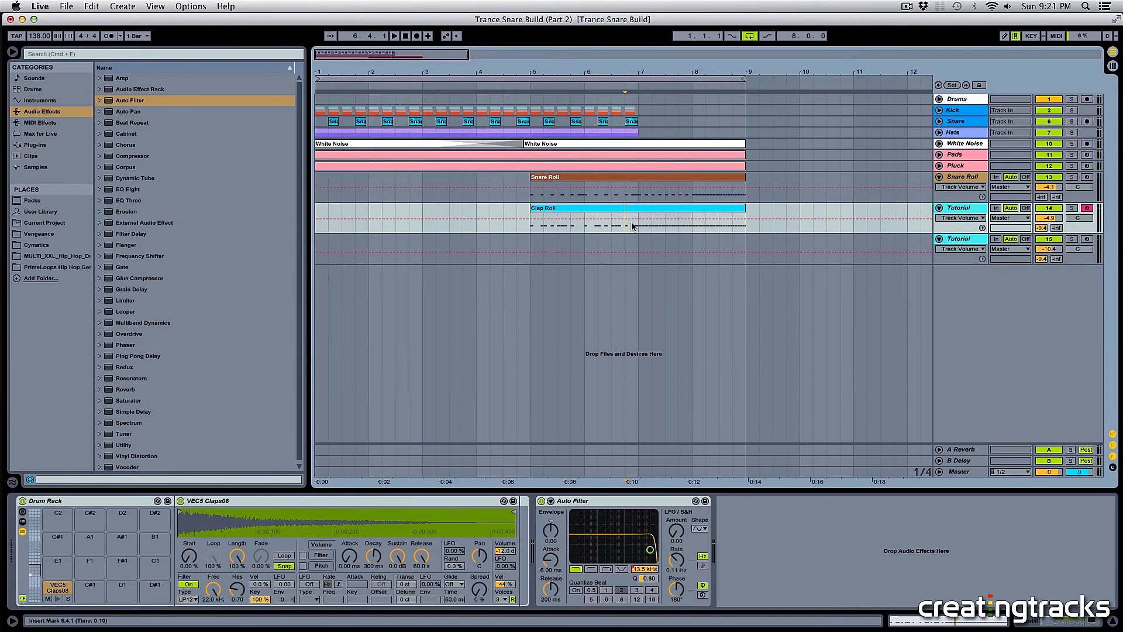